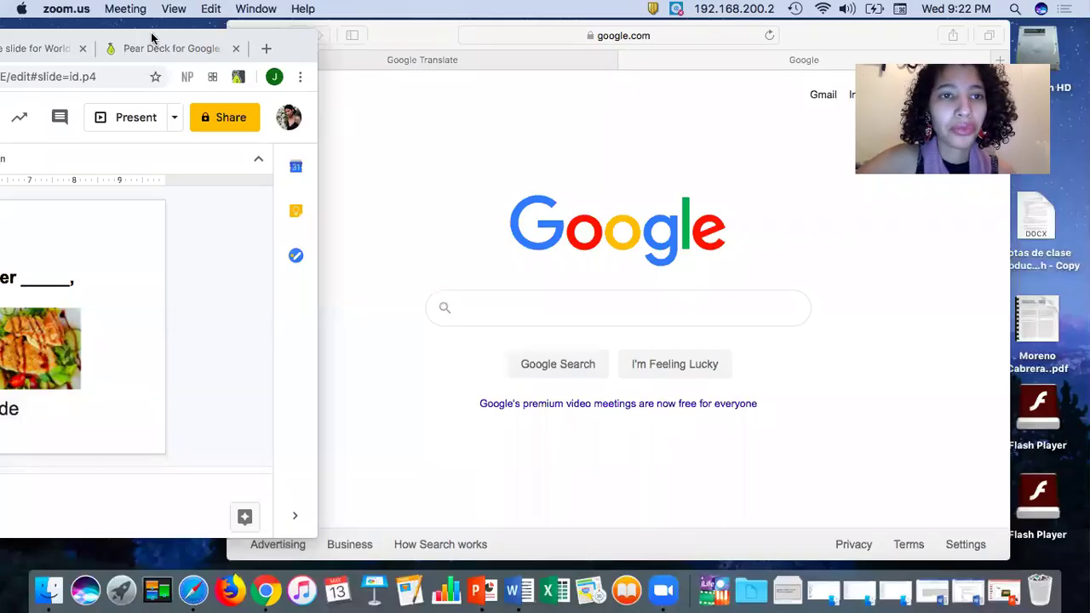
Bring forward the Chrome window that holds the Google Slides presentation.
double_click(152, 38)
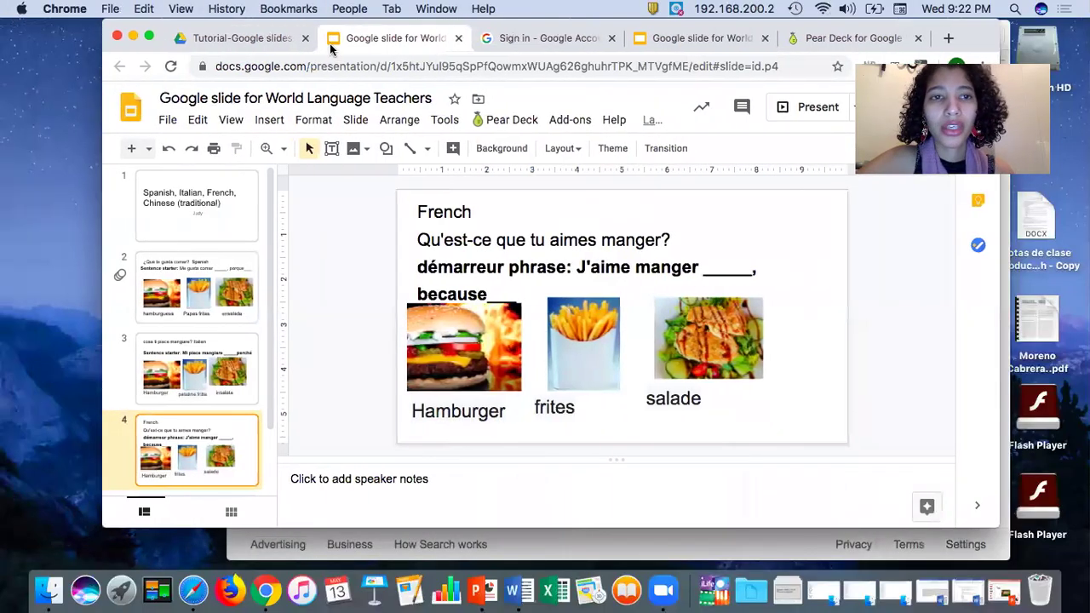
Maximize the browser window and display slide 2, the Spanish food-vocabulary slide.
left_click(149, 37)
left_click(89, 208)
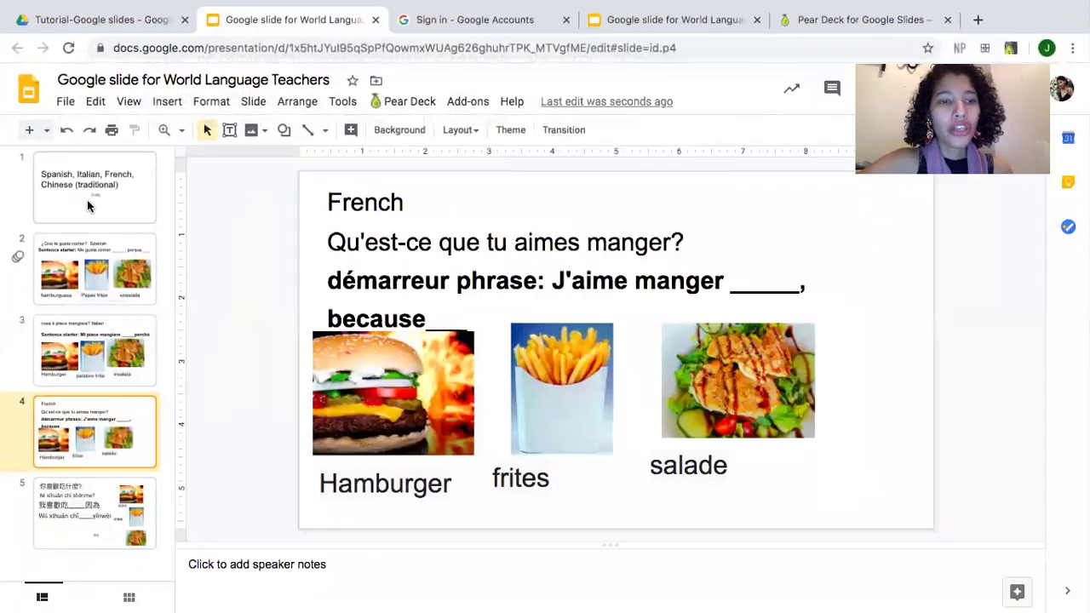
key("Down")
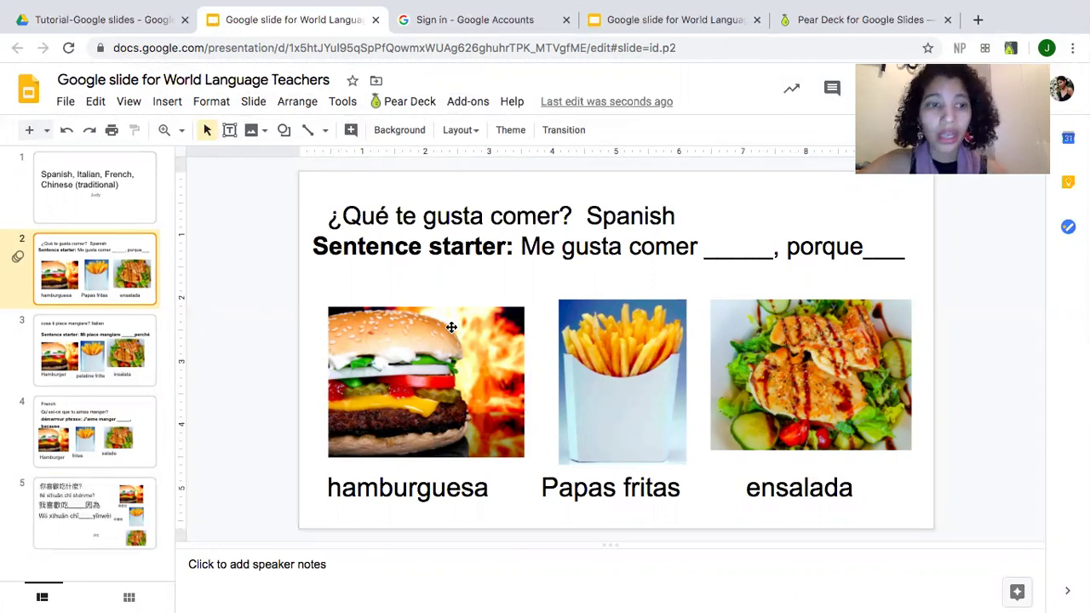
left_click(111, 341)
left_click(103, 281)
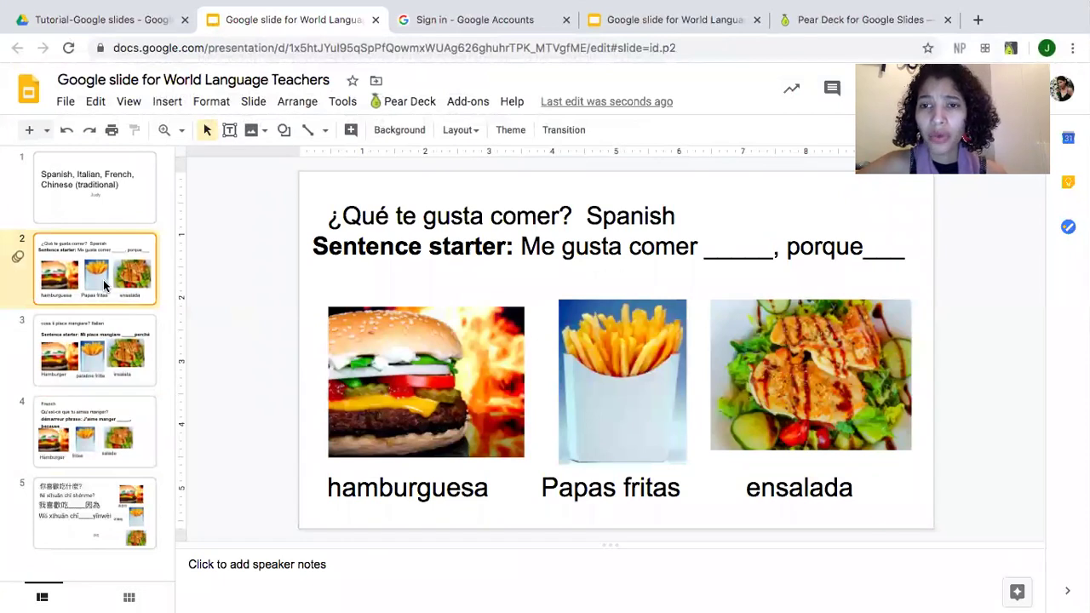
Replace the 'porque___' ending of the Spanish sentence starter with '________.'.
double_click(913, 246)
key("BackSpace")
key("BackSpace")
key("BackSpace")
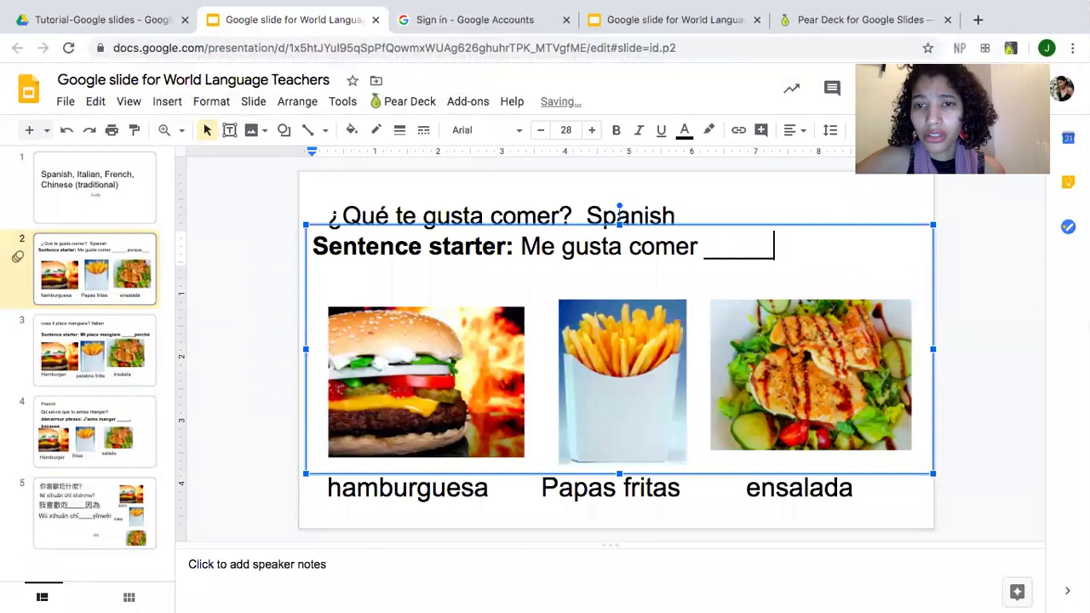
type("________.")
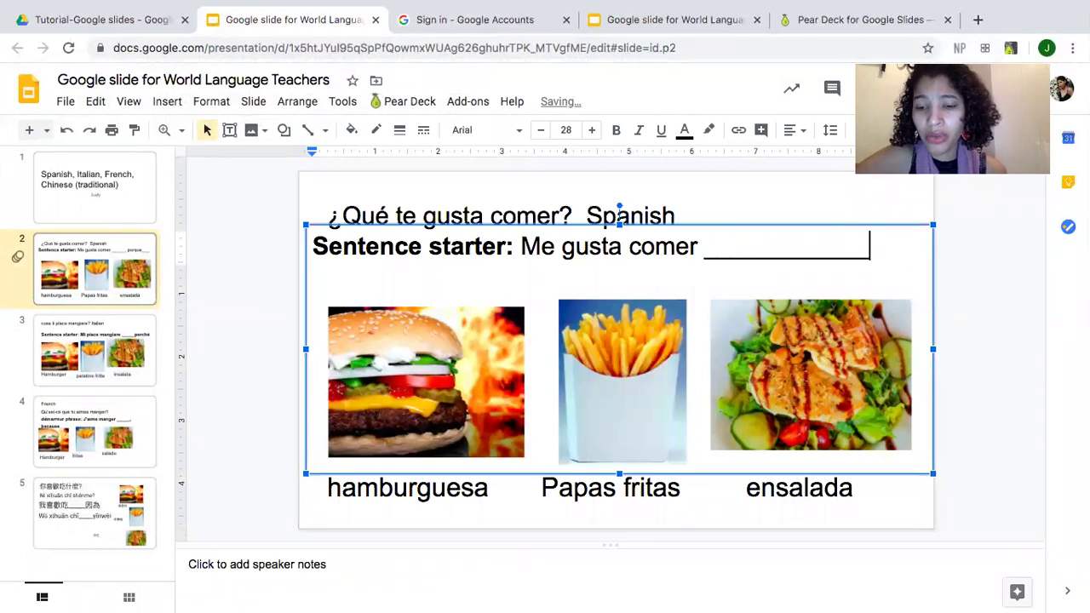
Look through the Italian and French slides, then return to the Spanish slide.
left_click(85, 332)
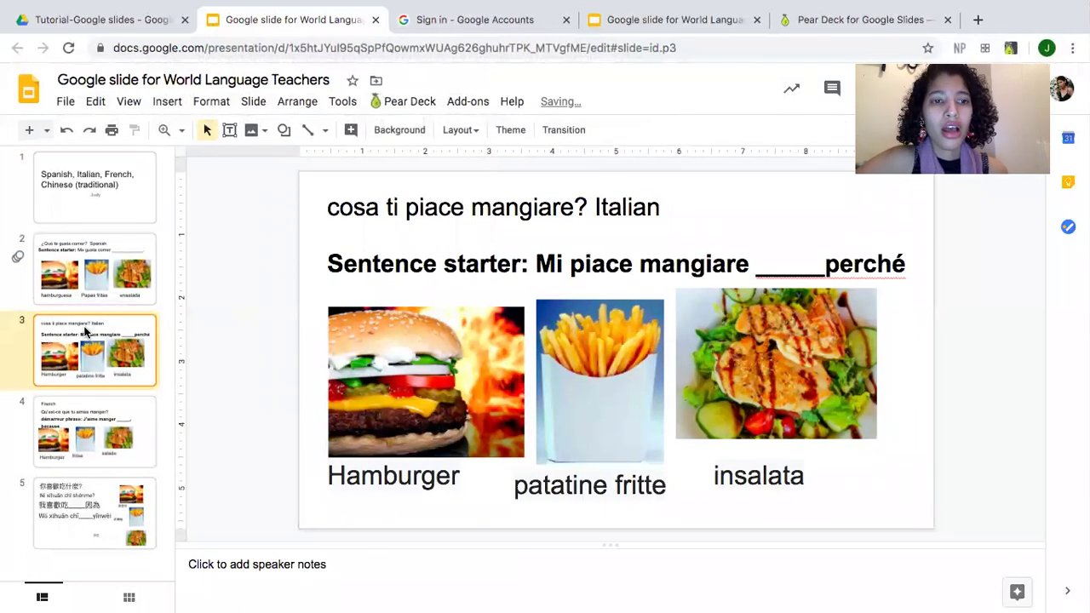
key("Up")
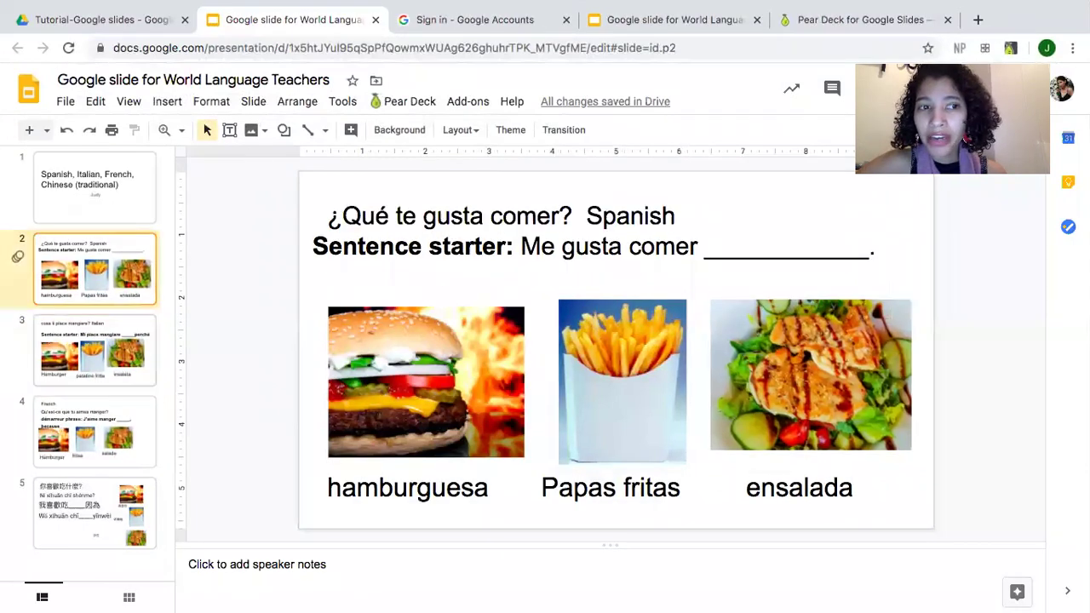
key("Down")
key("Down")
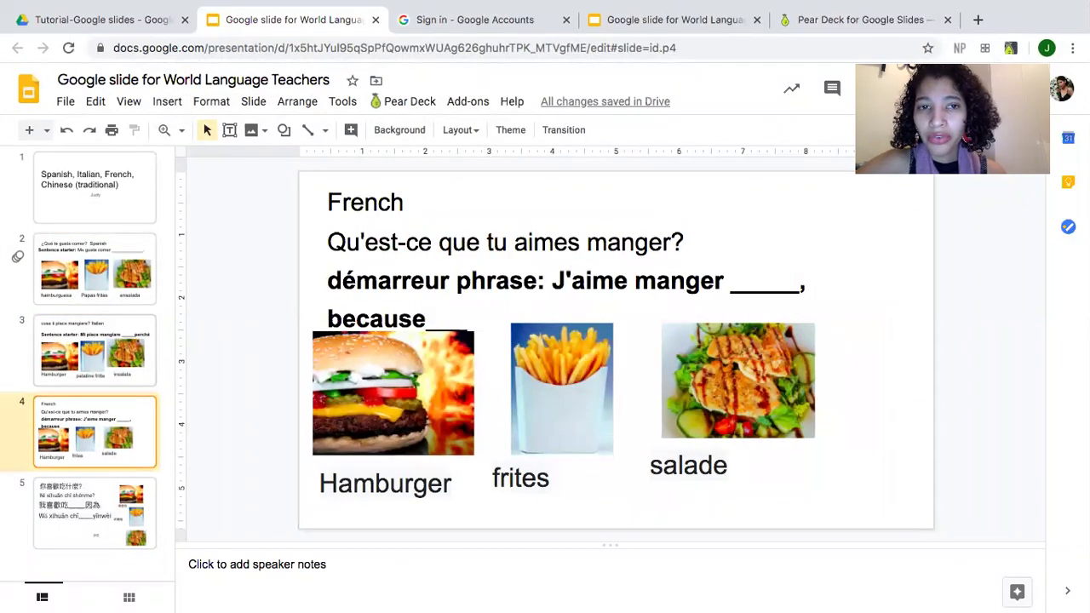
key("Down")
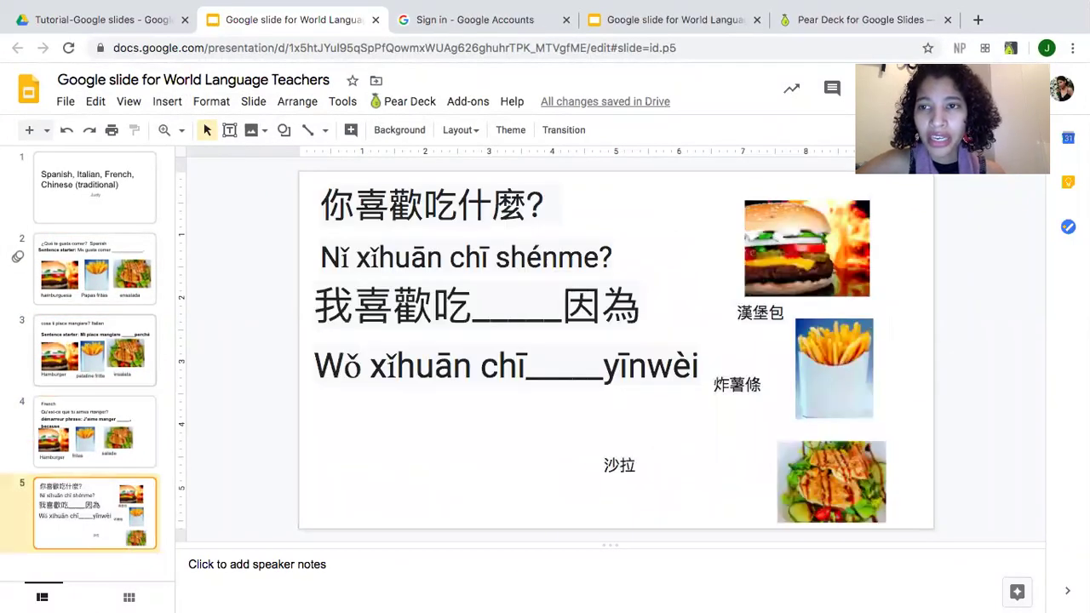
key("Up")
key("Up")
key("Up")
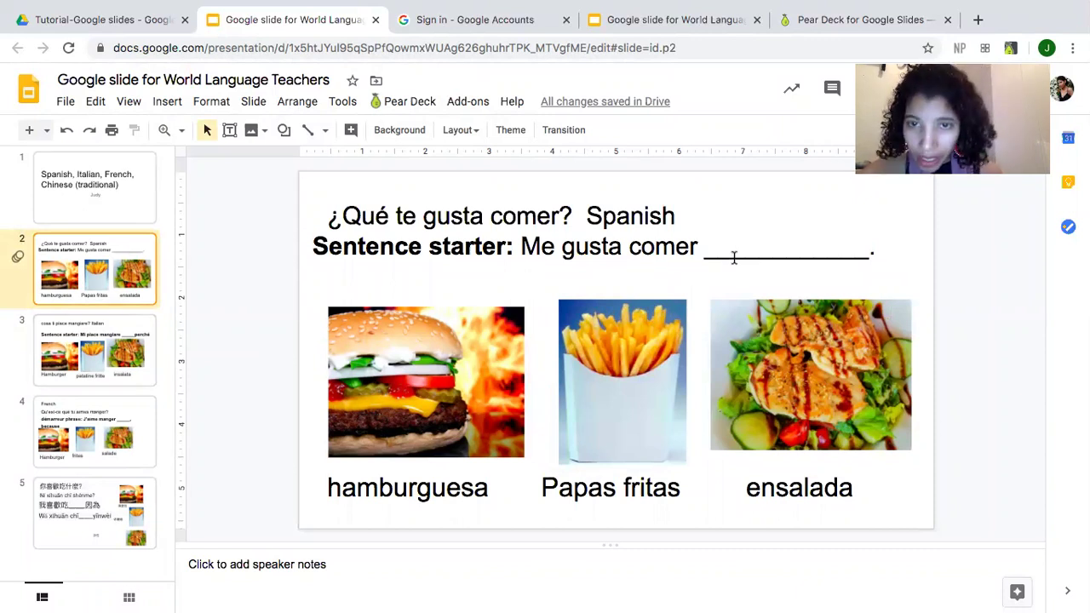
Nudge the fries picture slightly up and left on the Spanish slide.
left_click(370, 344)
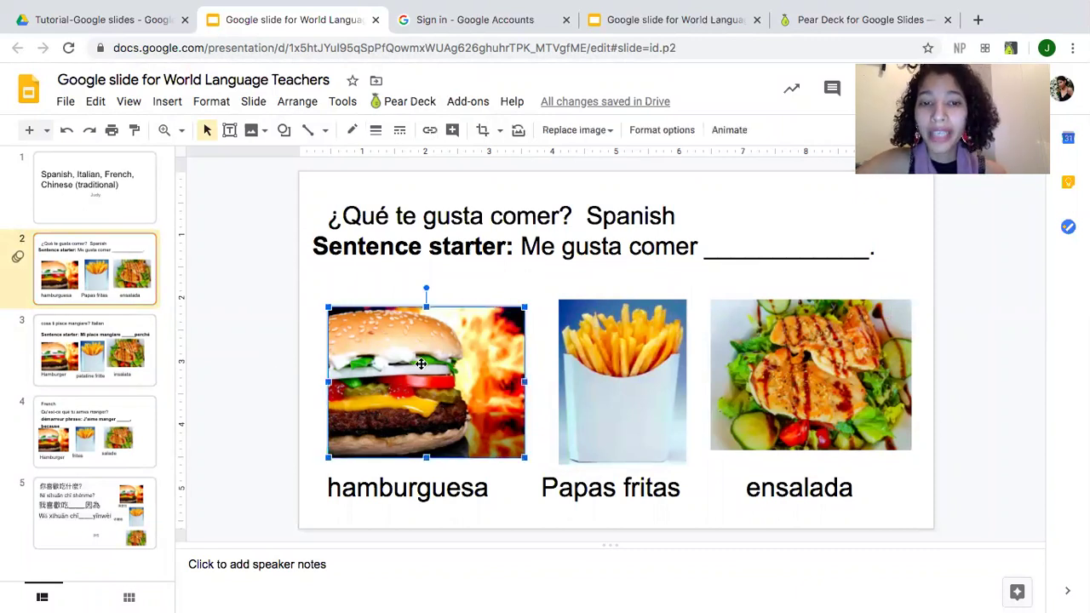
left_click_drag(626, 383, 622, 381)
left_click(824, 374)
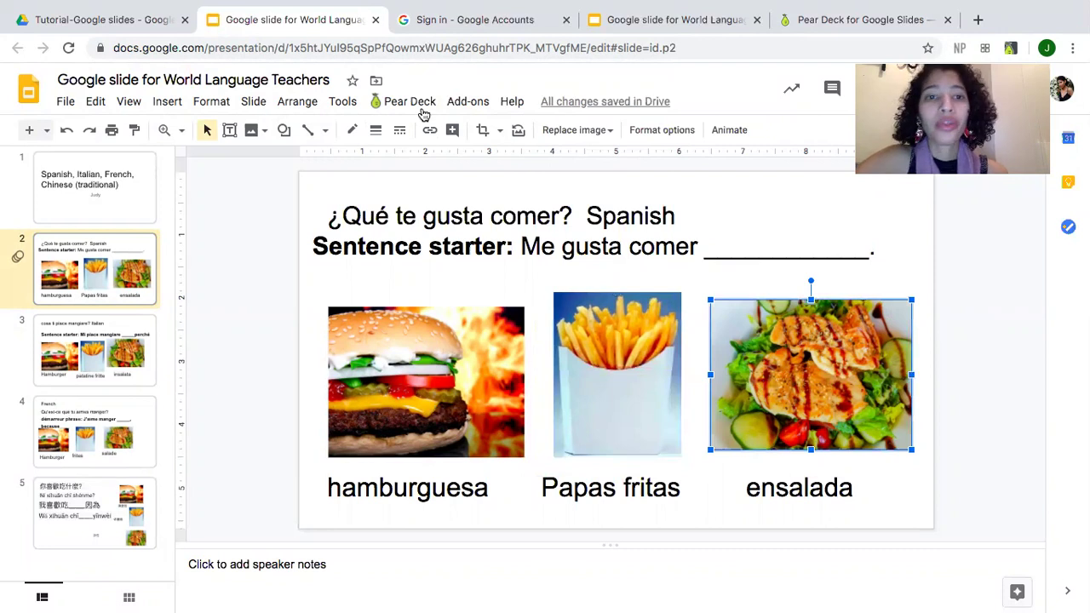
Launch the Pear Deck for Google Slides add-on sidebar from the Add-ons menu.
left_click(477, 102)
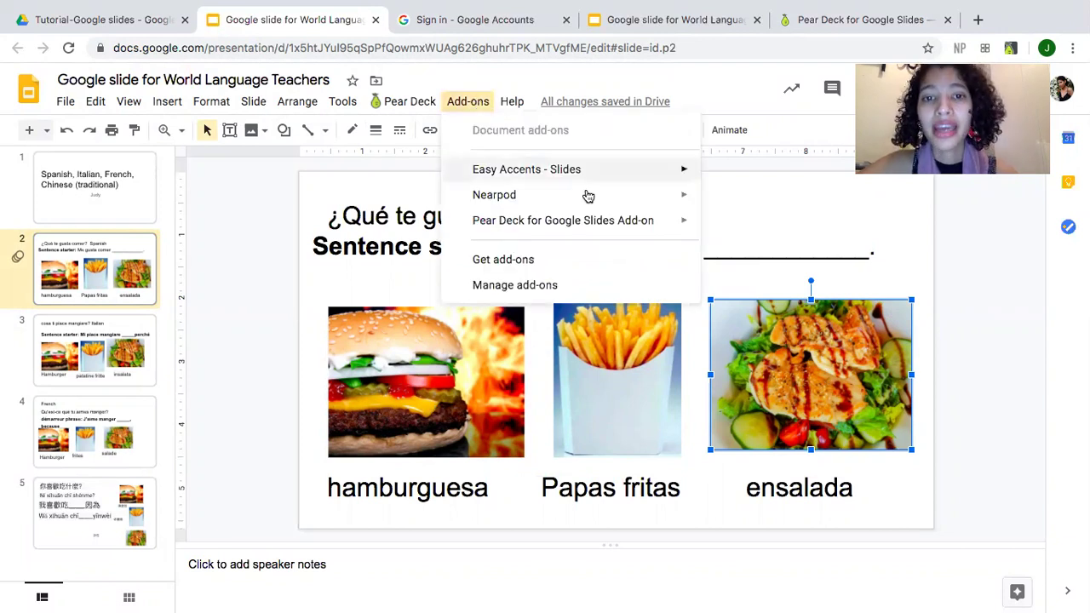
mouse_move(602, 223)
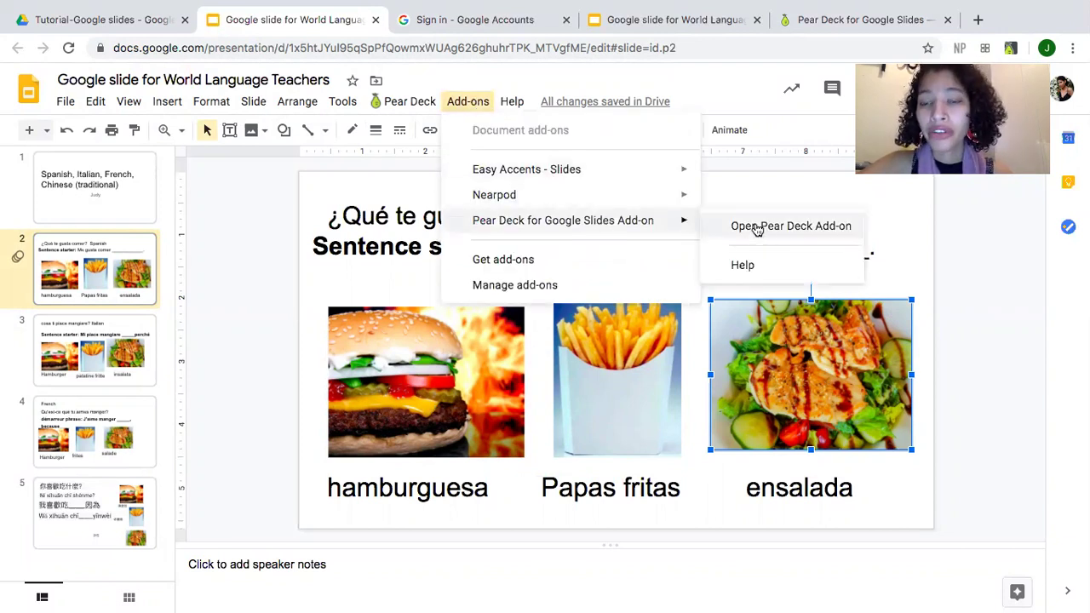
left_click(756, 228)
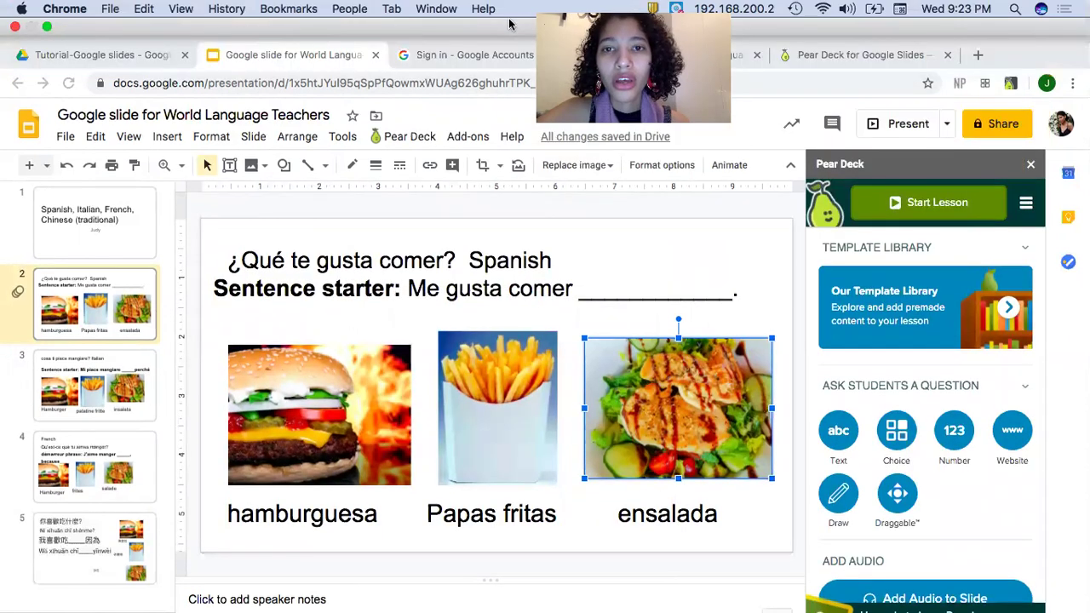
scroll(992, 328, "down", 3)
scroll(992, 328, "down", 2)
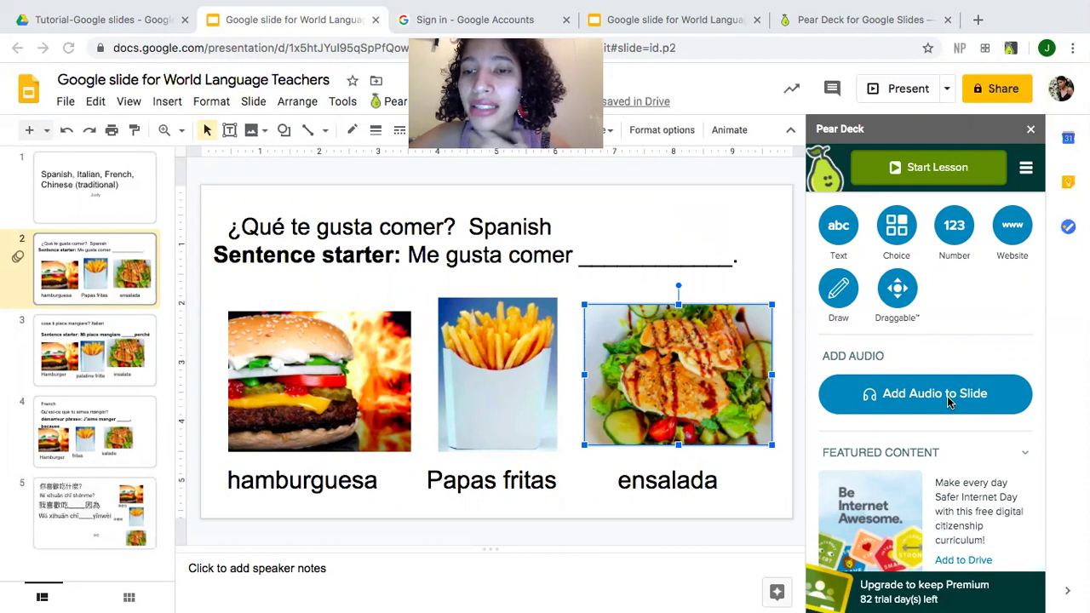
Record a 20-second spoken clip in Pear Deck's Add Audio dialog and save it.
left_click(949, 401)
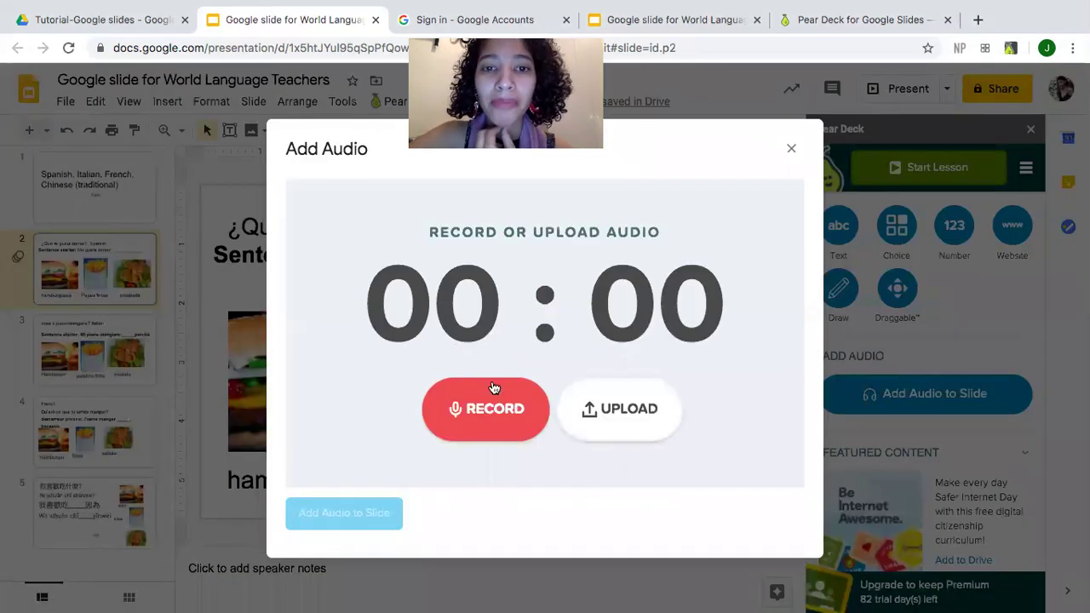
left_click(490, 410)
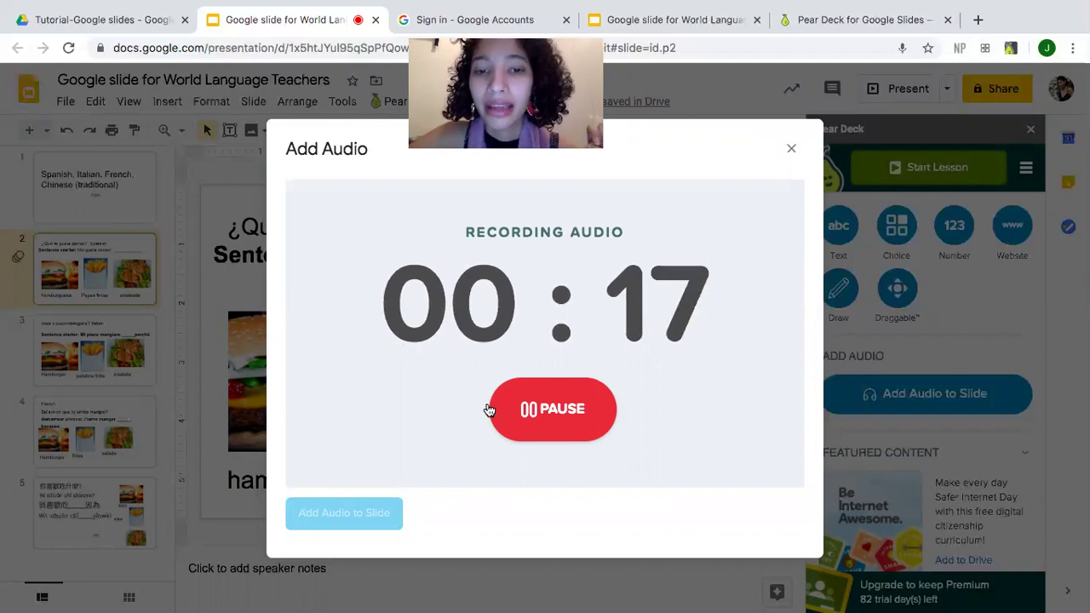
left_click(545, 412)
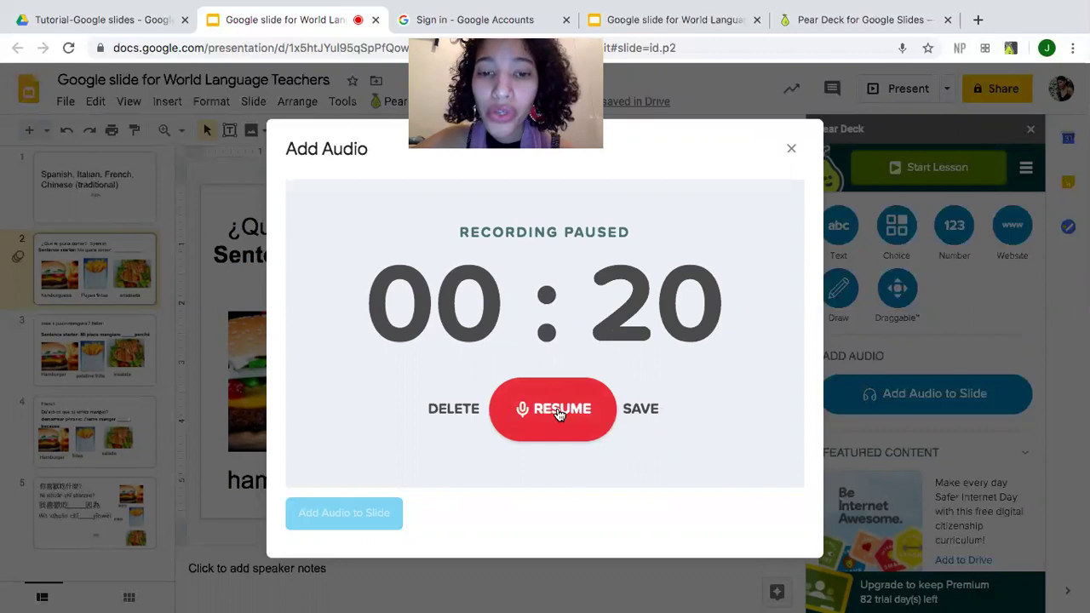
left_click(647, 410)
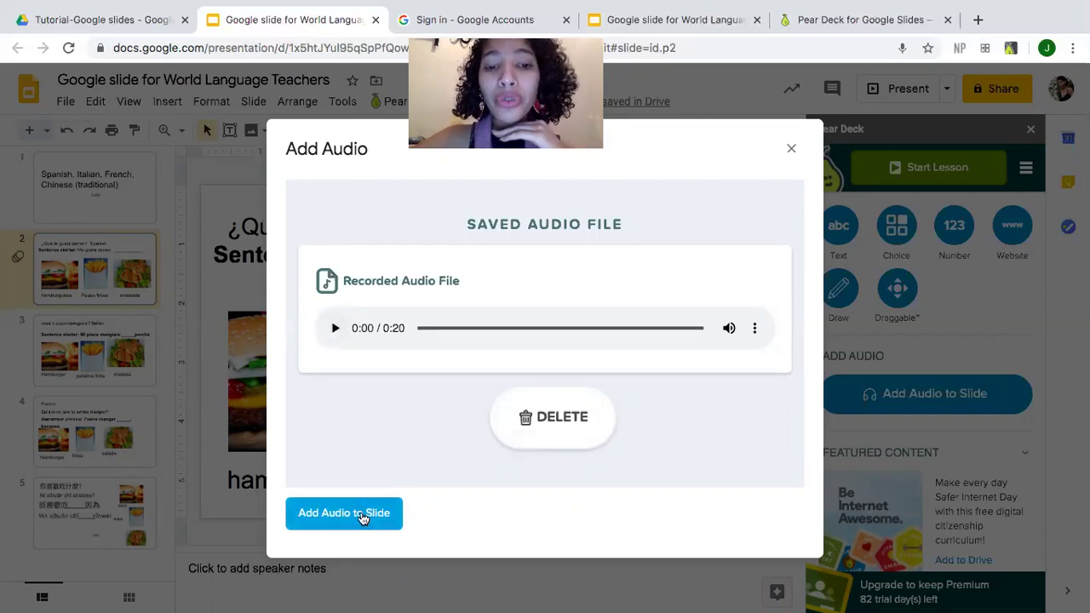
Attach the saved Pear Deck audio to the Spanish slide.
left_click(362, 514)
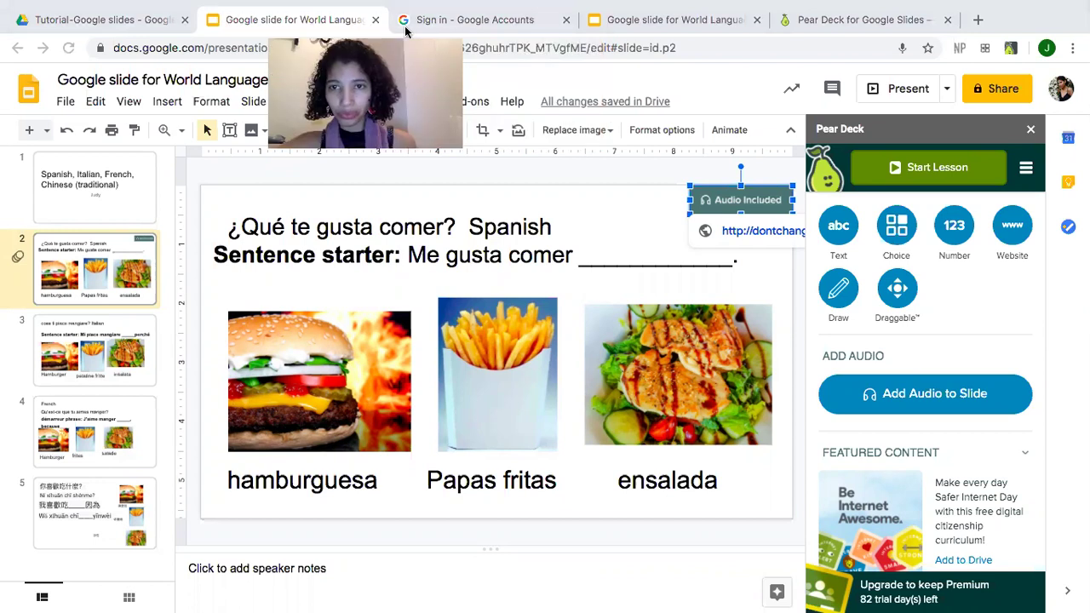
scroll(950, 273, "down", 2)
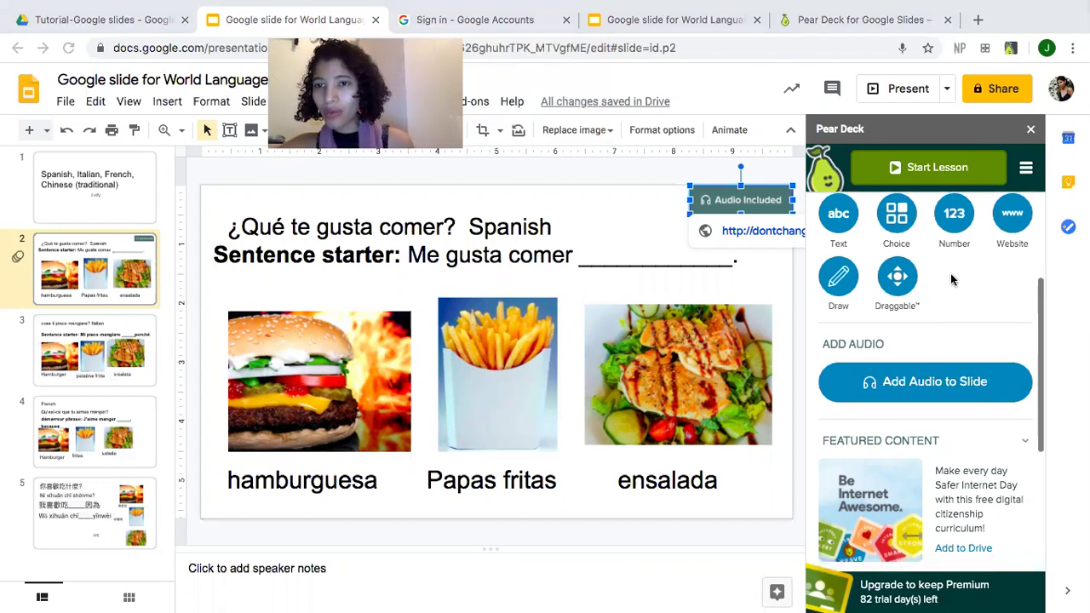
scroll(950, 273, "up", 2)
scroll(950, 274, "up", 1)
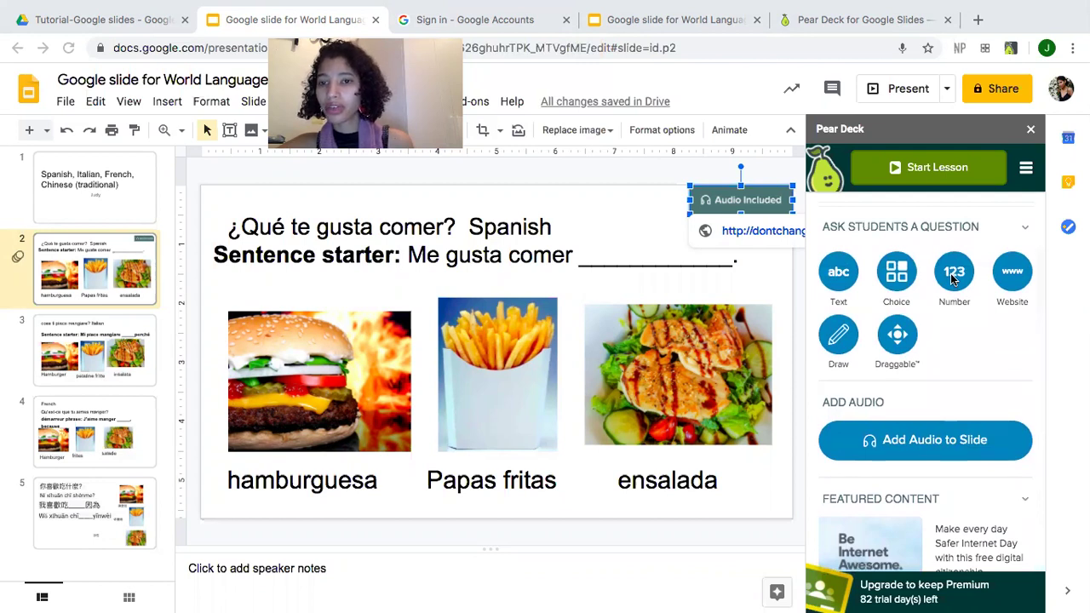
scroll(950, 274, "up", 2)
scroll(950, 273, "down", 4)
scroll(951, 279, "down", 3)
Open a new blank Chrome tab.
scroll(951, 279, "up", 4)
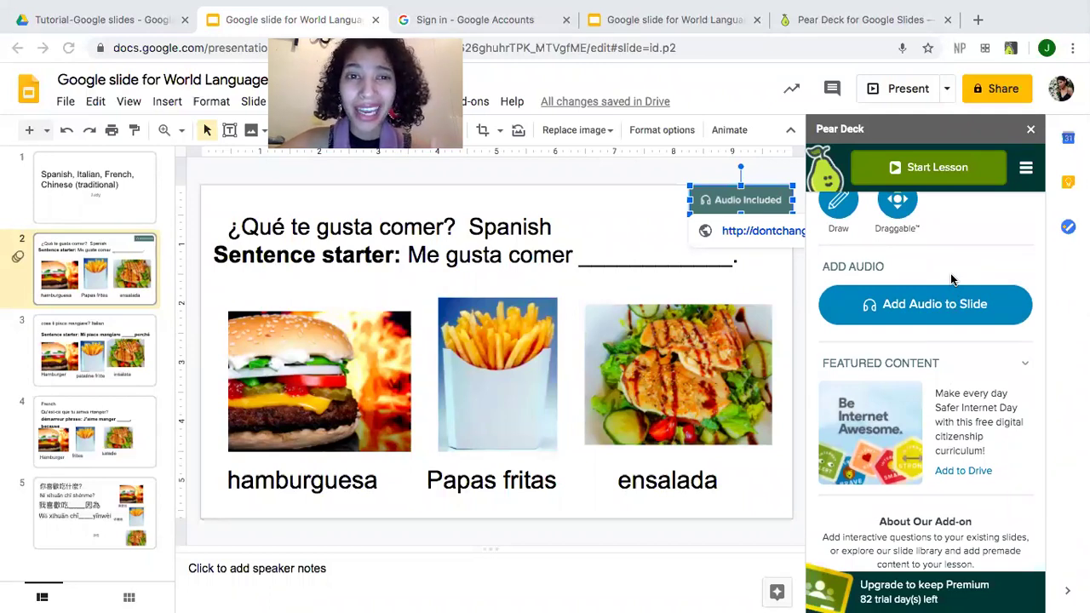
left_click(981, 23)
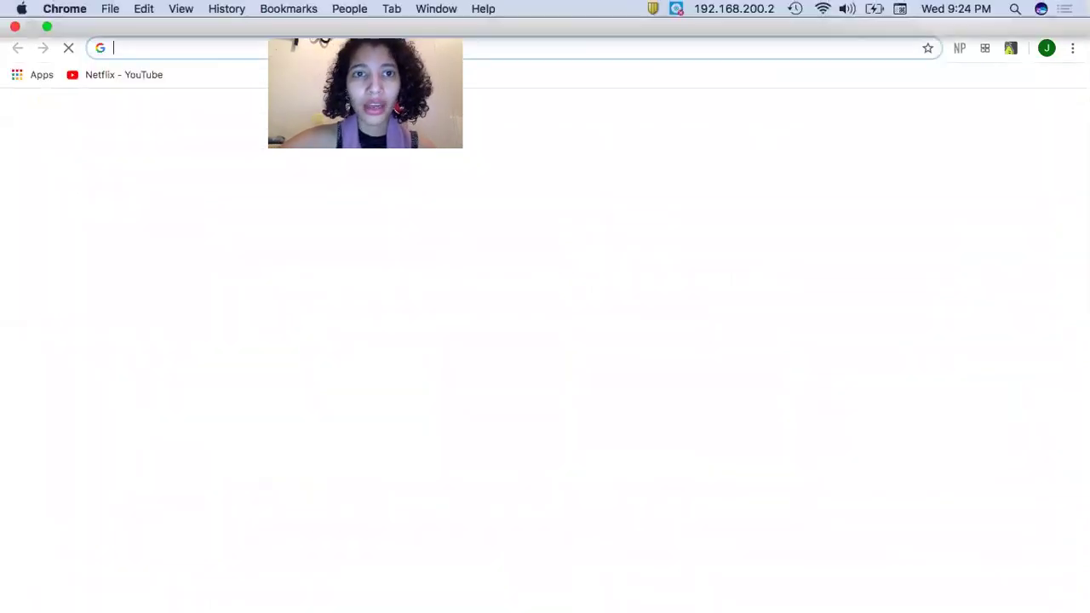
Go to google.com and run a search for 'Padlet'.
left_click(216, 48)
type("google.com")
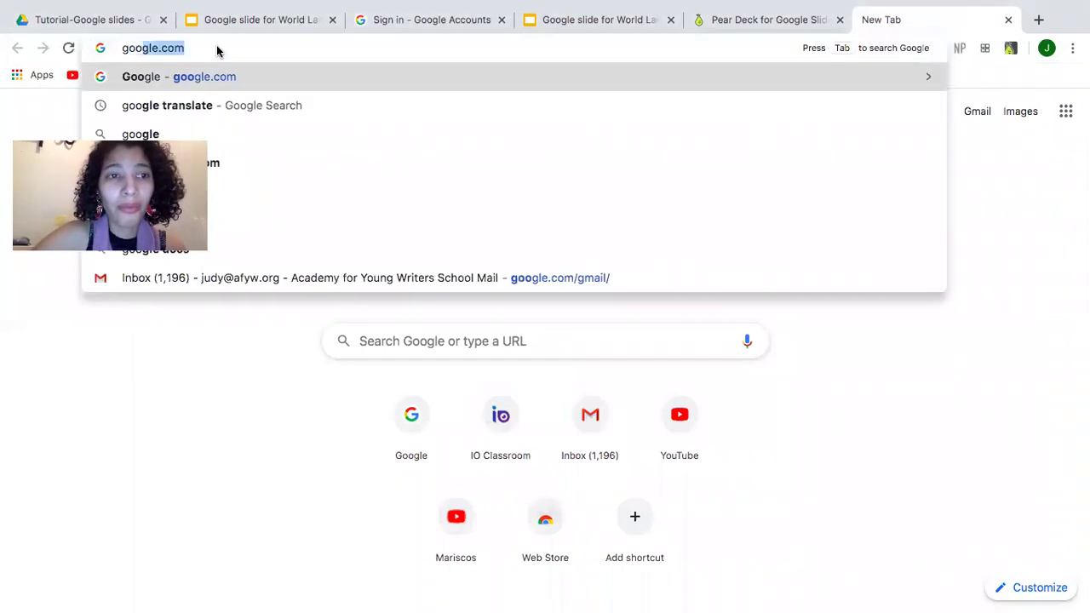
key("Return")
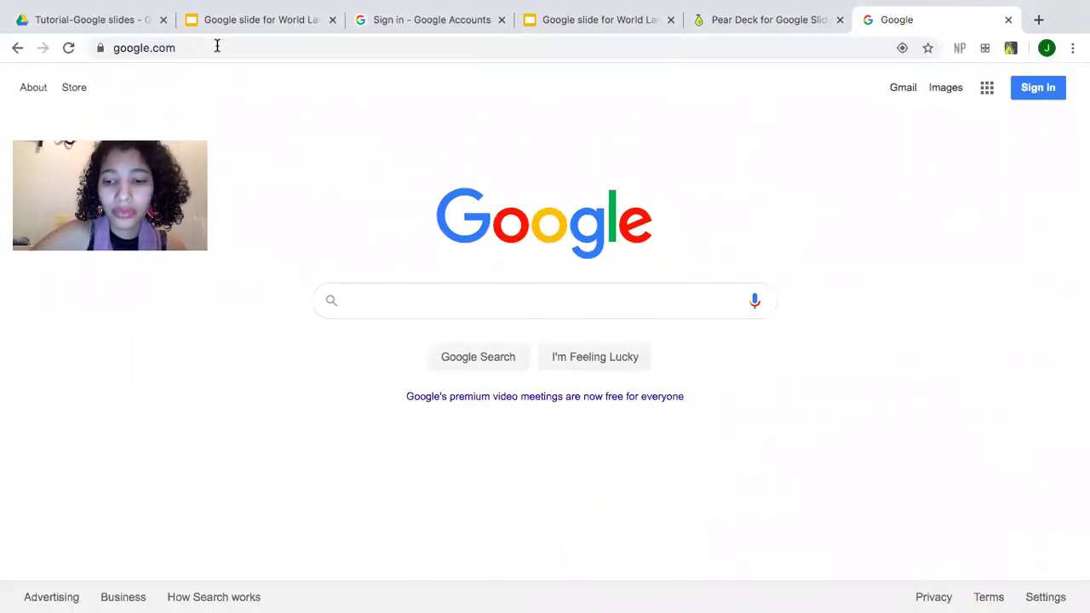
type("Padlet")
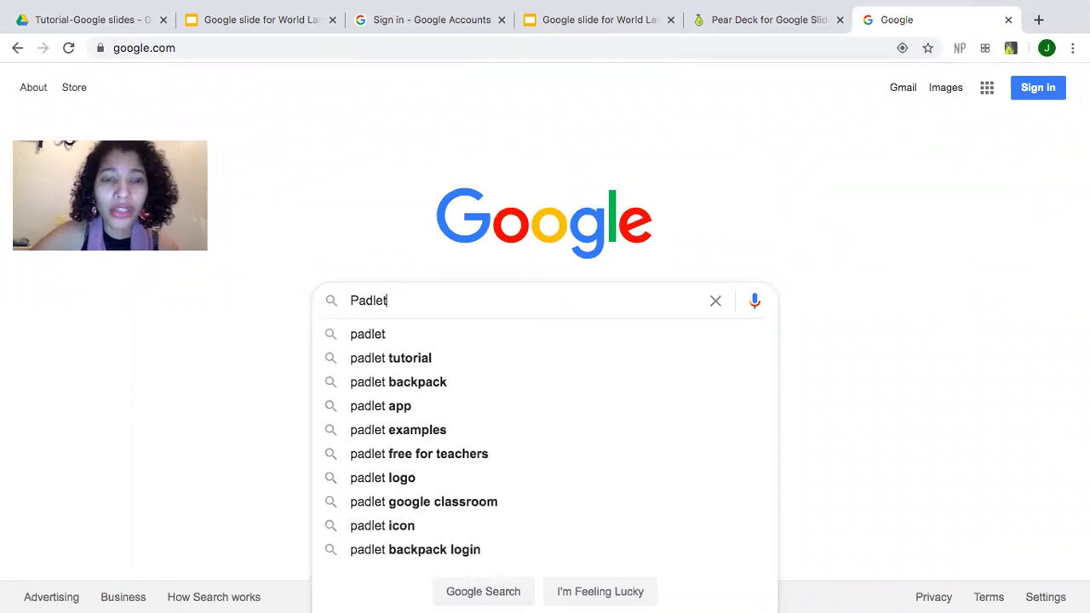
key("Return")
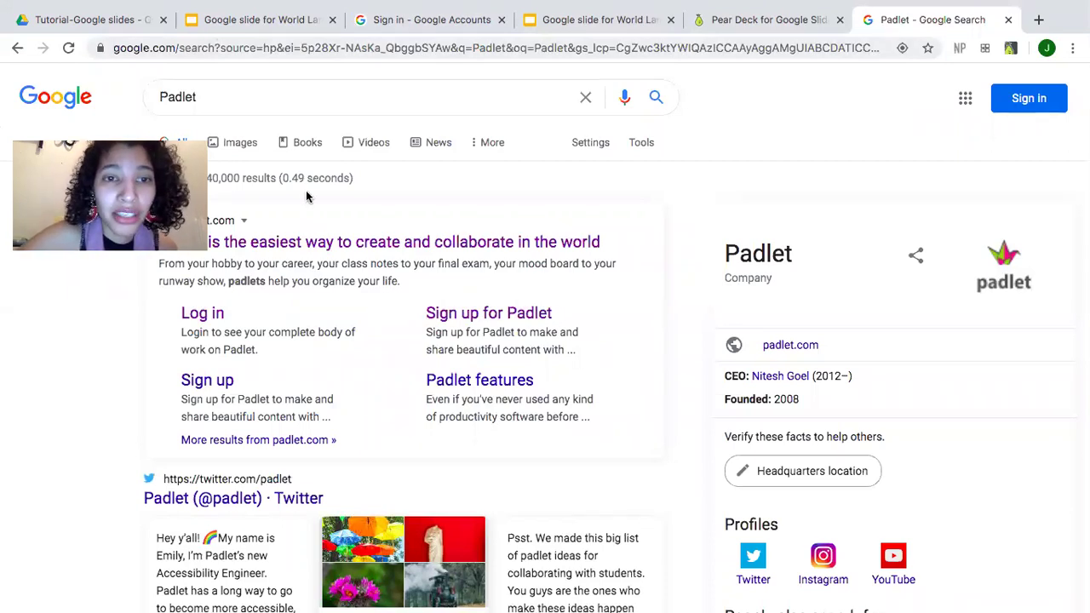
Sign in to Padlet through the Log in link under the padlet.com result.
left_click(219, 317)
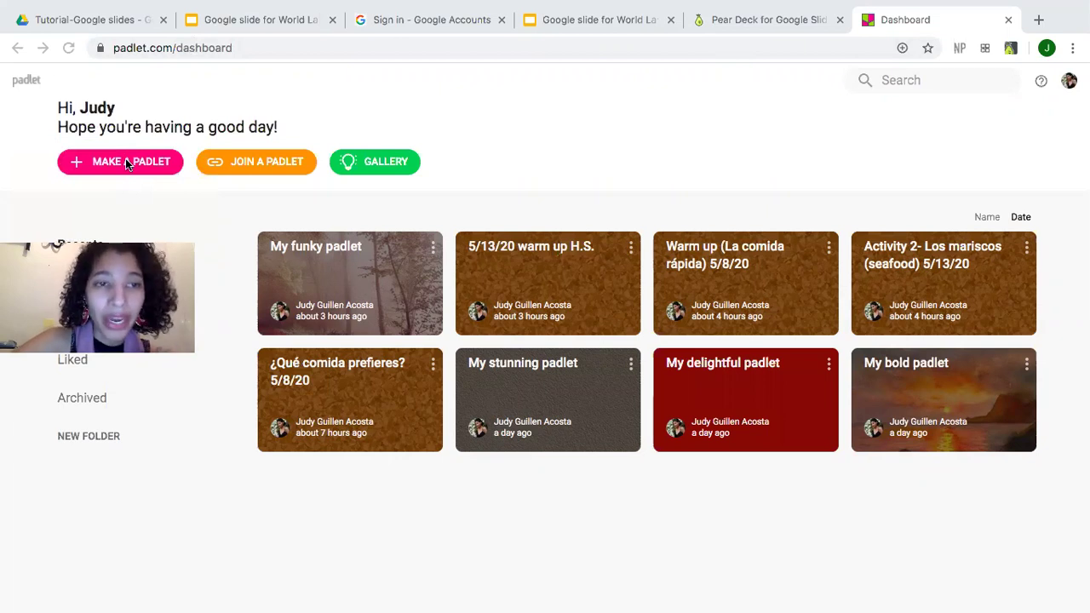
Make a new padlet from the dashboard using the Grid template.
left_click(125, 160)
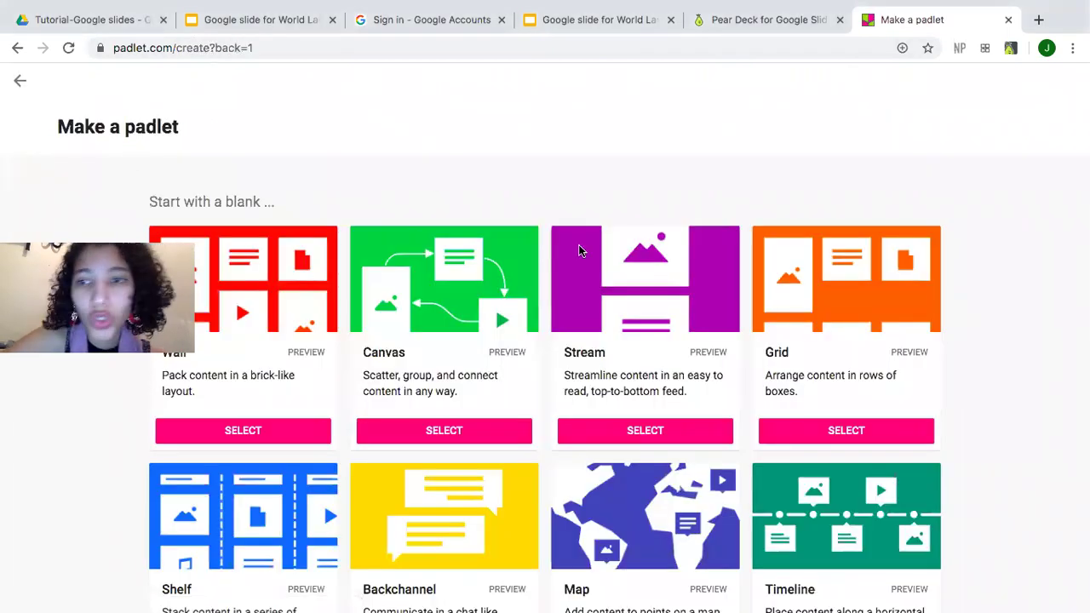
scroll(916, 211, "down", 5)
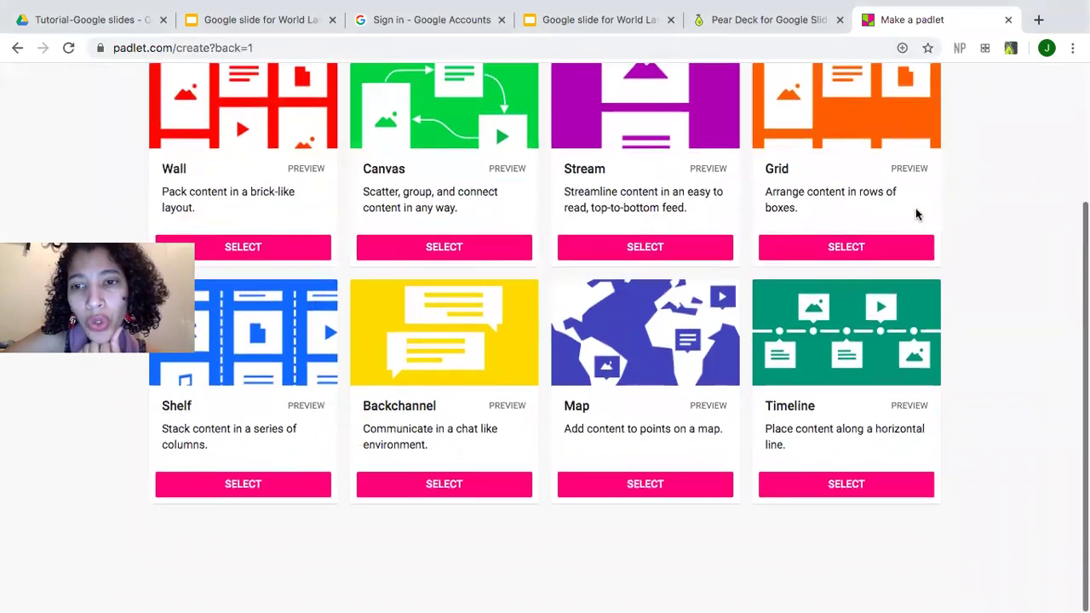
scroll(916, 213, "up", 4)
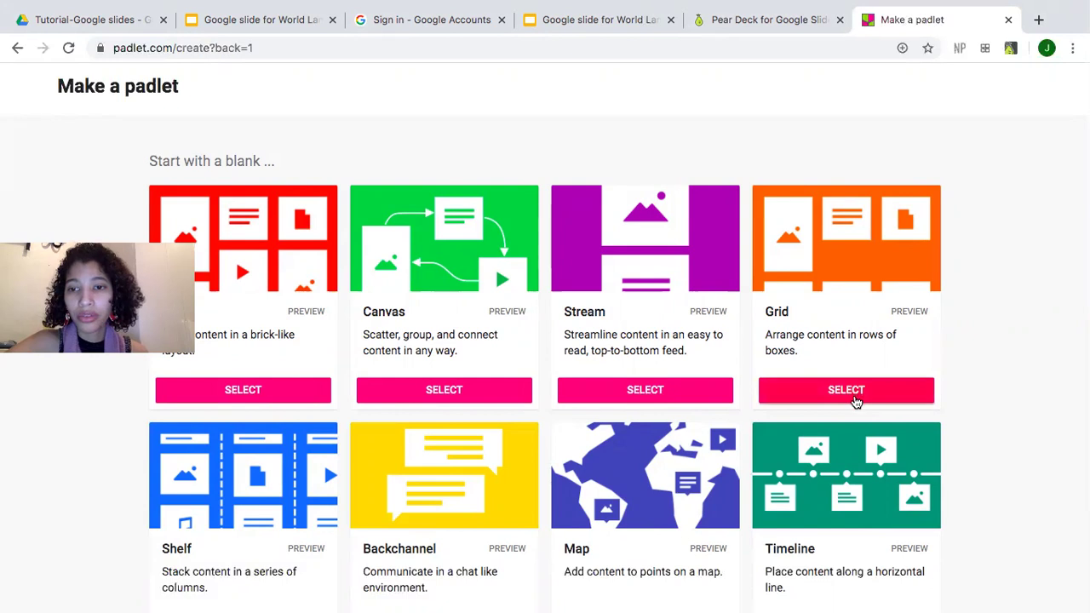
left_click(855, 394)
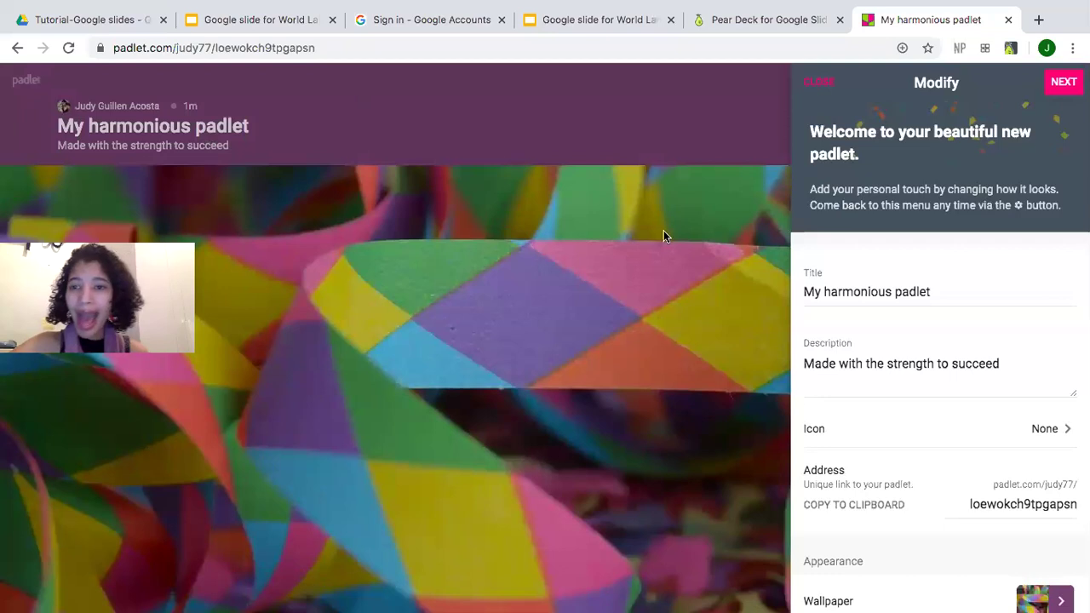
Replace the default 'My harmonious padlet' title with 'Google slides for languages'.
double_click(946, 295)
left_click_drag(946, 295, 780, 288)
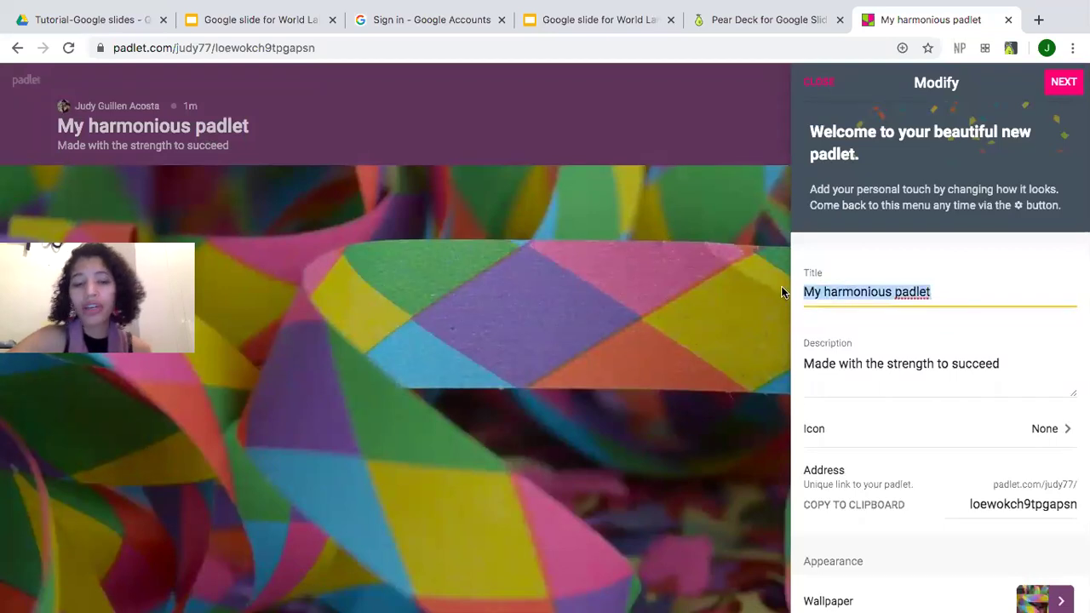
key("BackSpace")
type("Google ")
type("for")
key("BackSpace")
key("BackSpace")
key("BackSpace")
type("slides for lan")
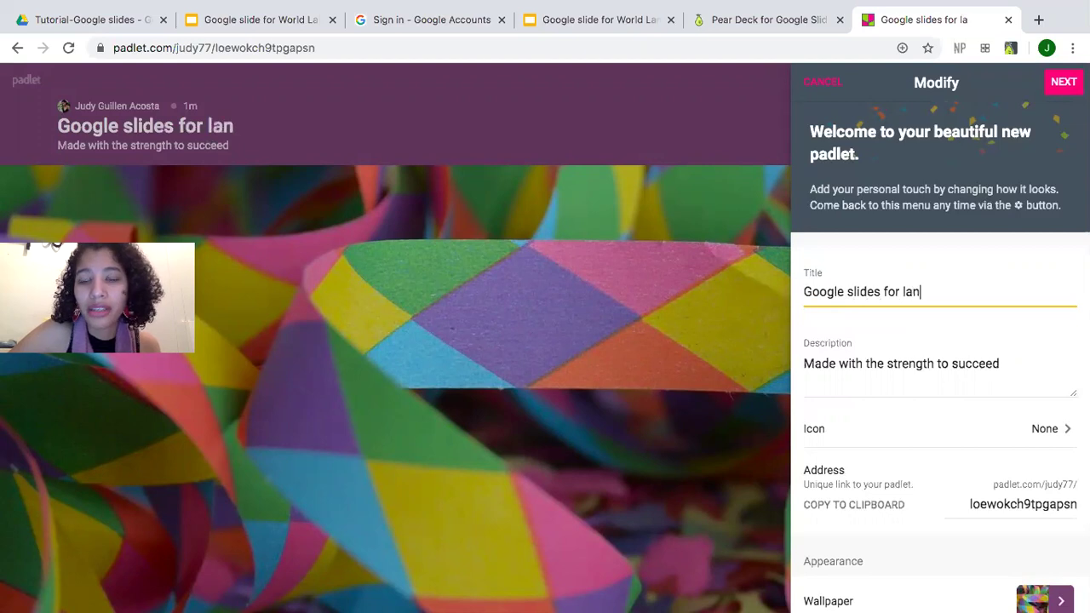
type("guages")
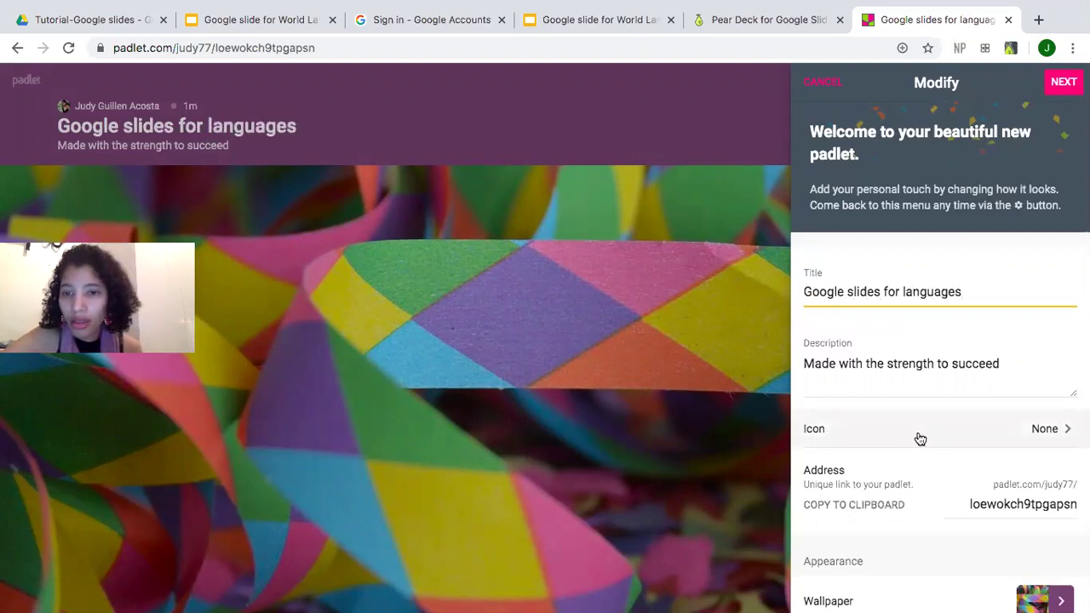
scroll(919, 439, "down", 3)
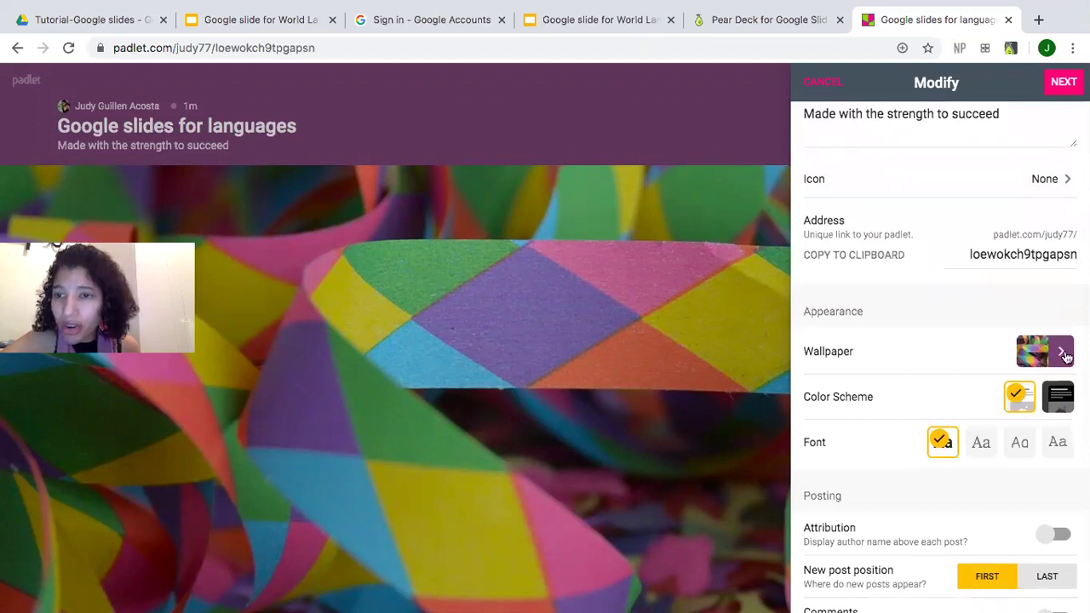
Set the padlet's wallpaper to Corkboard from Textures and Patterns, then return to the settings.
left_click(1065, 355)
left_click(954, 230)
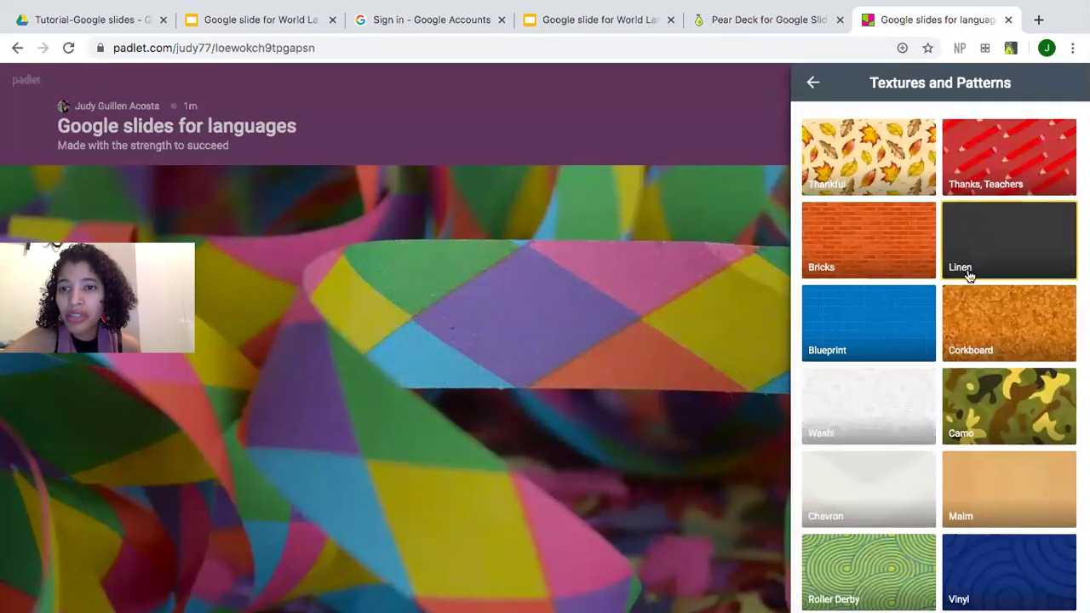
left_click(990, 338)
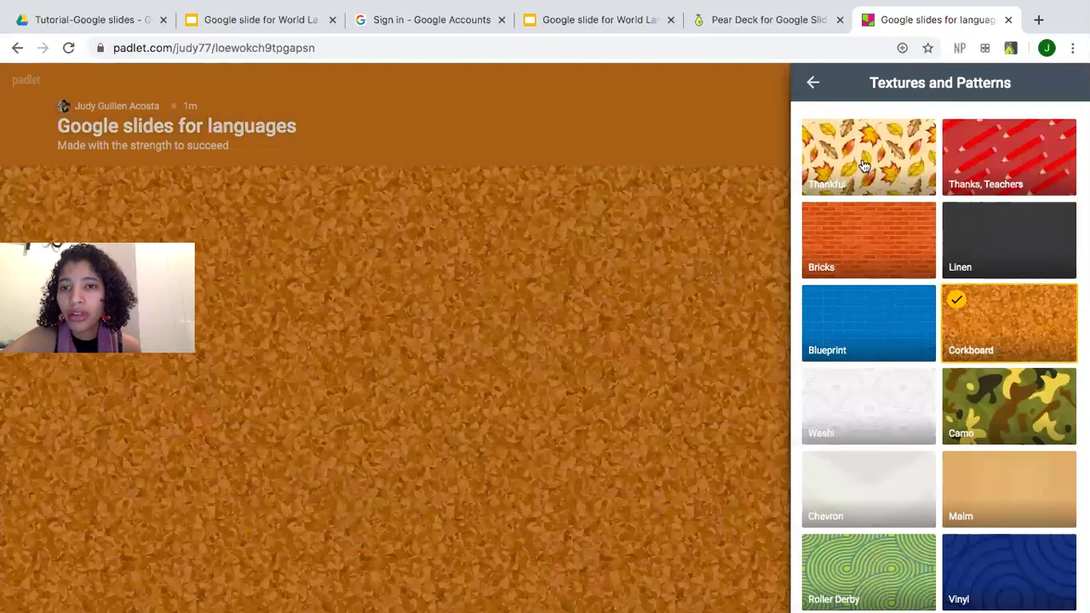
left_click(812, 84)
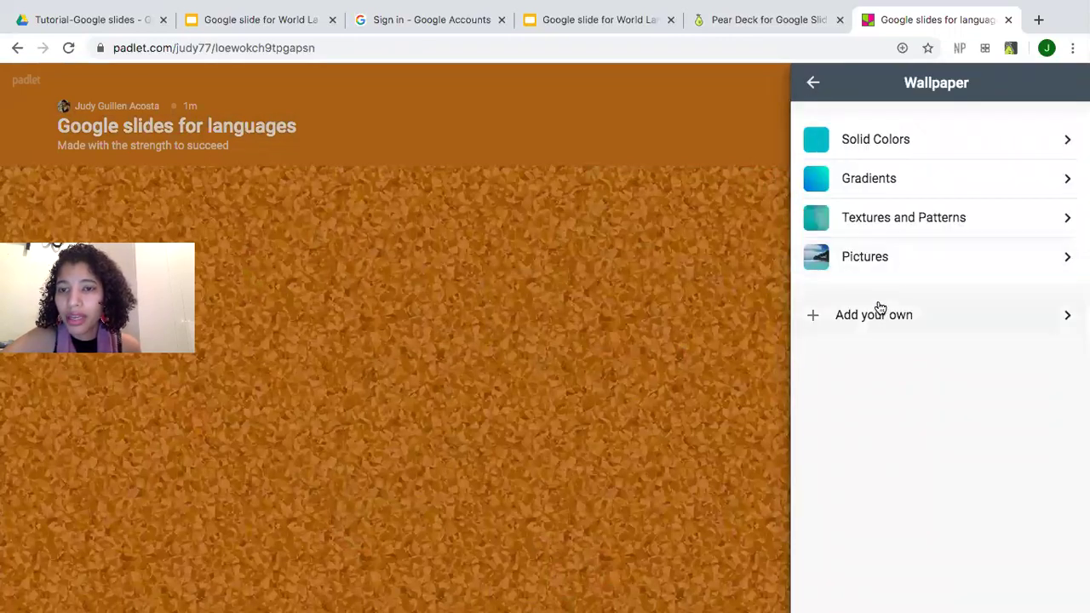
left_click(814, 85)
scroll(936, 256, "down", 5)
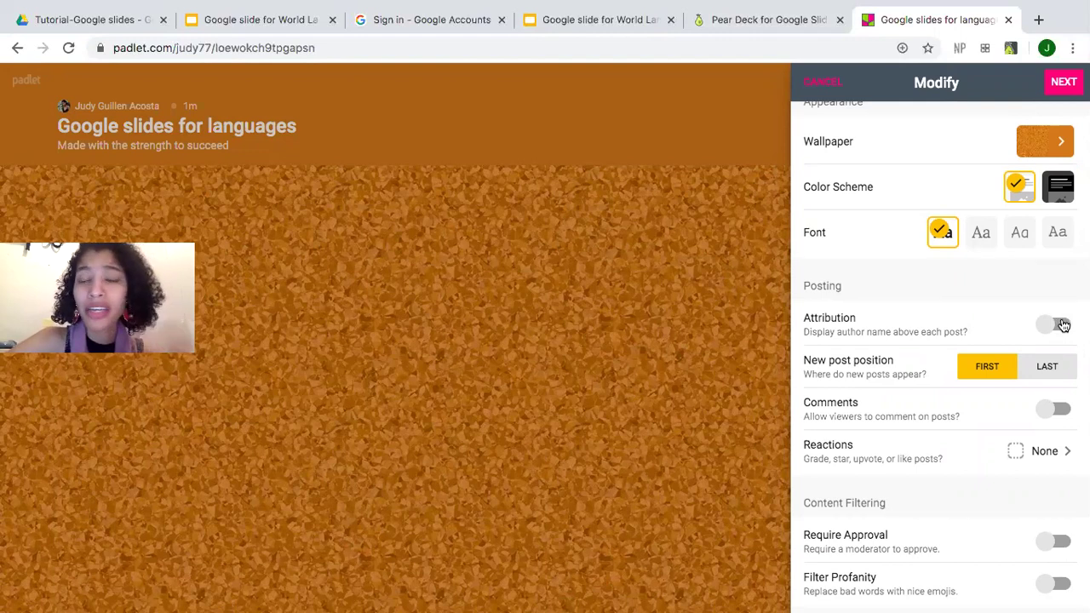
Turn on comments and Like reactions, keep the changes, and save the padlet settings.
left_click(1059, 411)
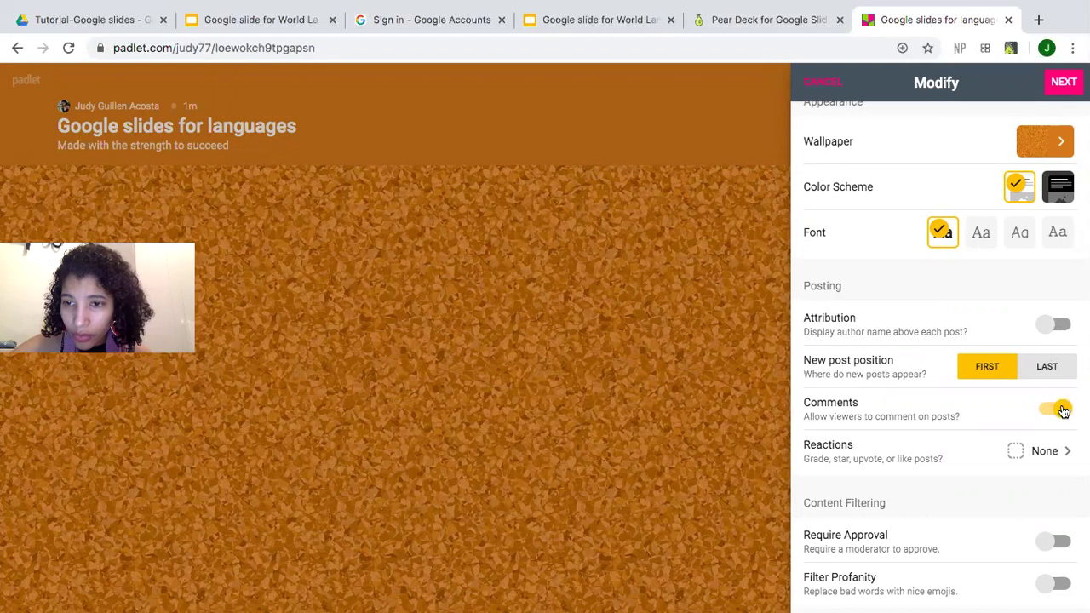
left_click(906, 461)
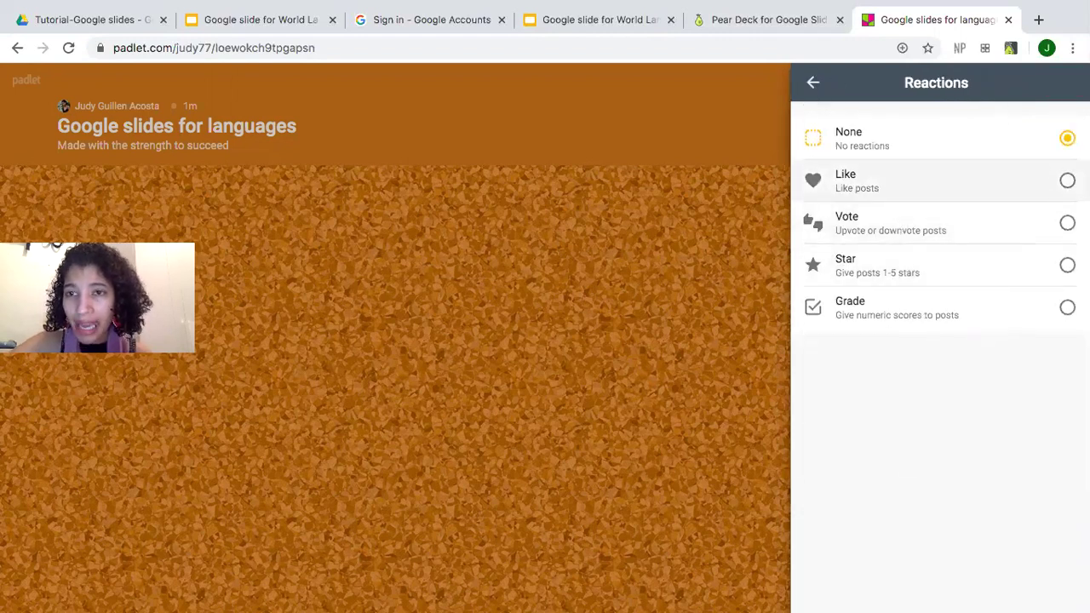
left_click(1067, 182)
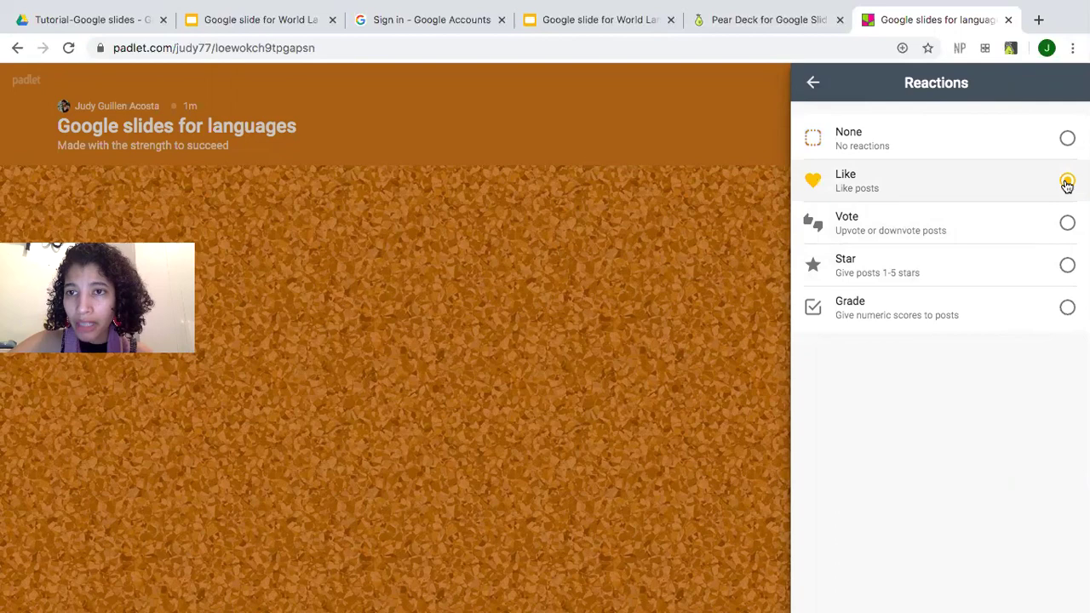
left_click(812, 83)
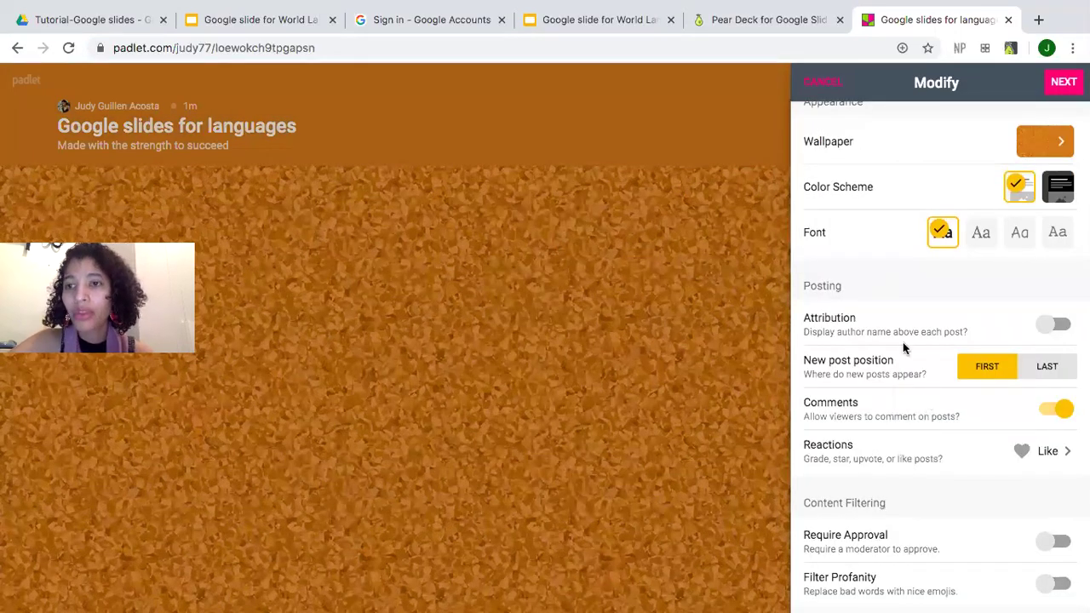
left_click(664, 332)
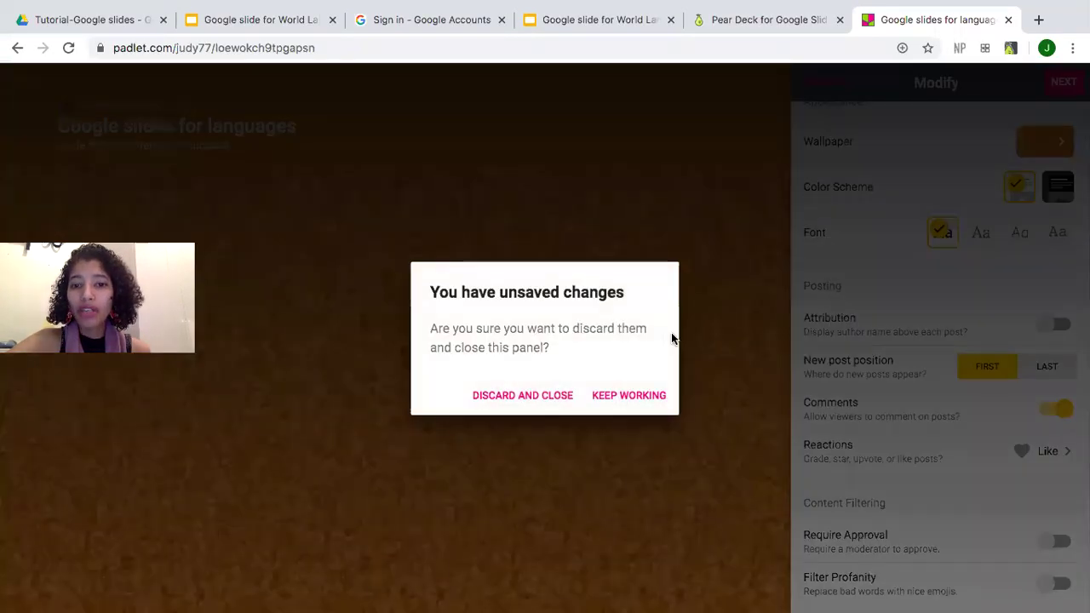
left_click(759, 288)
left_click(1065, 86)
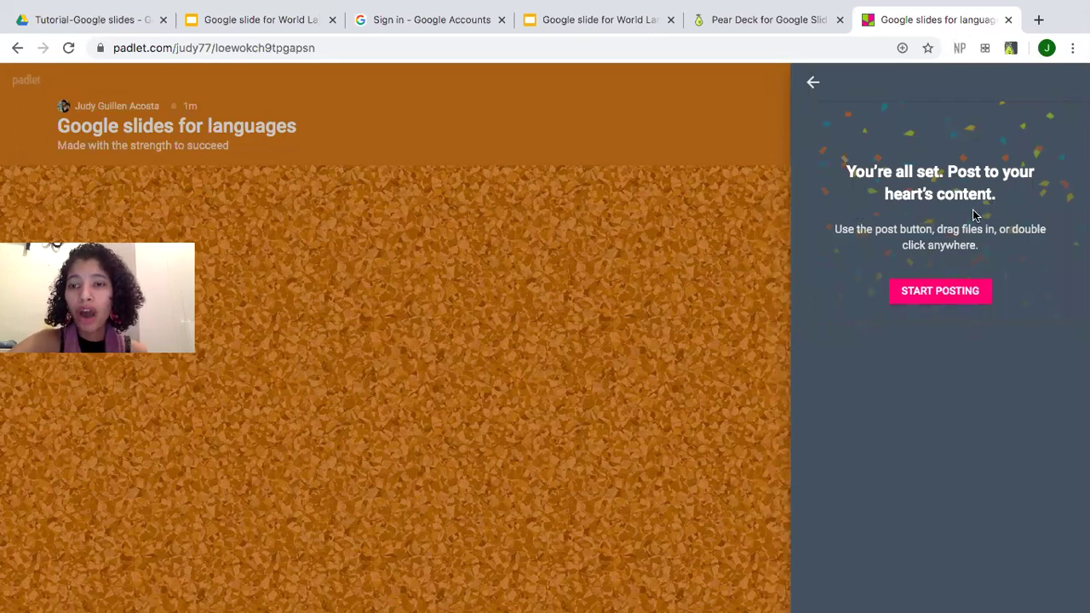
Publish a sample post asking viewers to use their name as the title, and copy the board's URL.
left_click(939, 295)
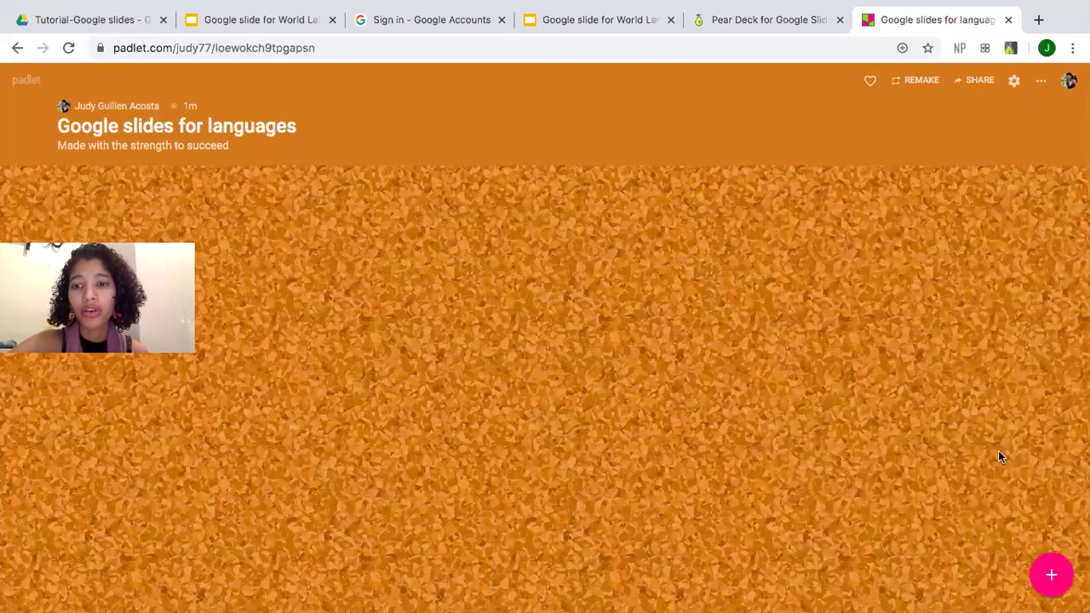
left_click(1060, 578)
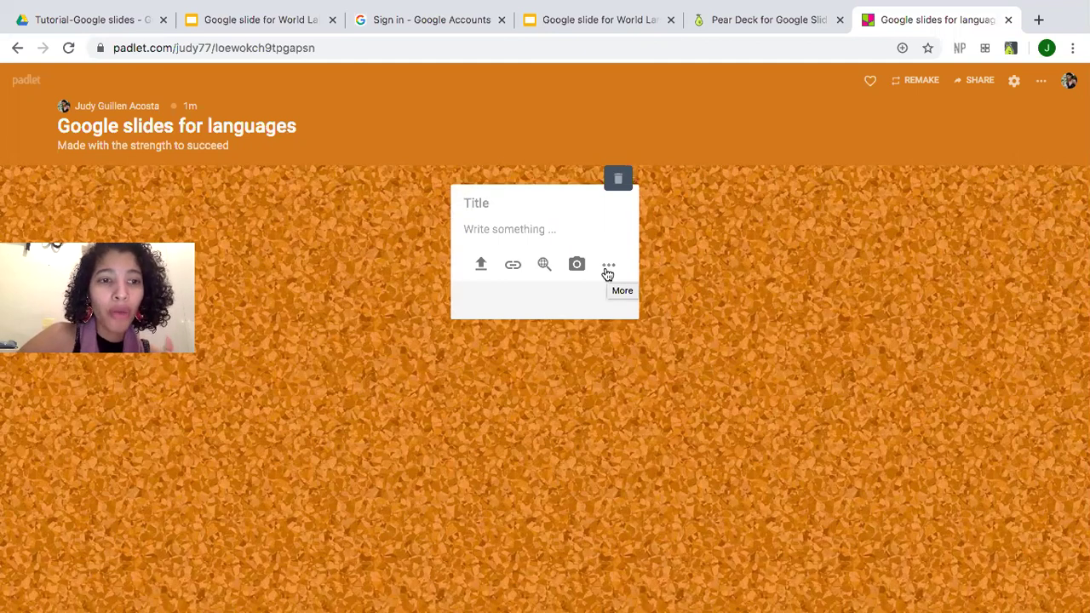
type("Judy (put")
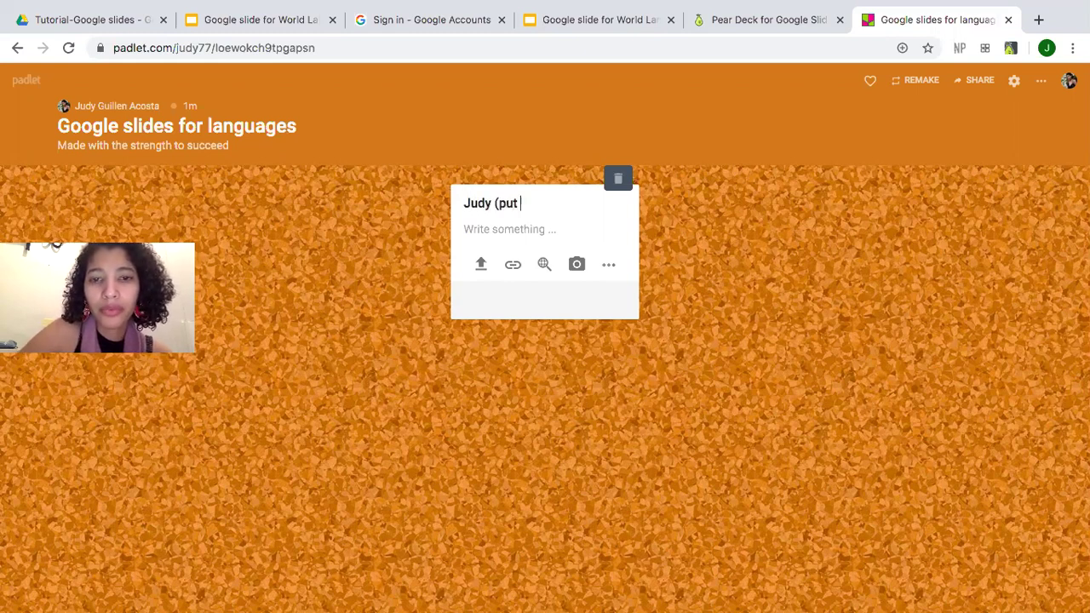
type("your name as the title")
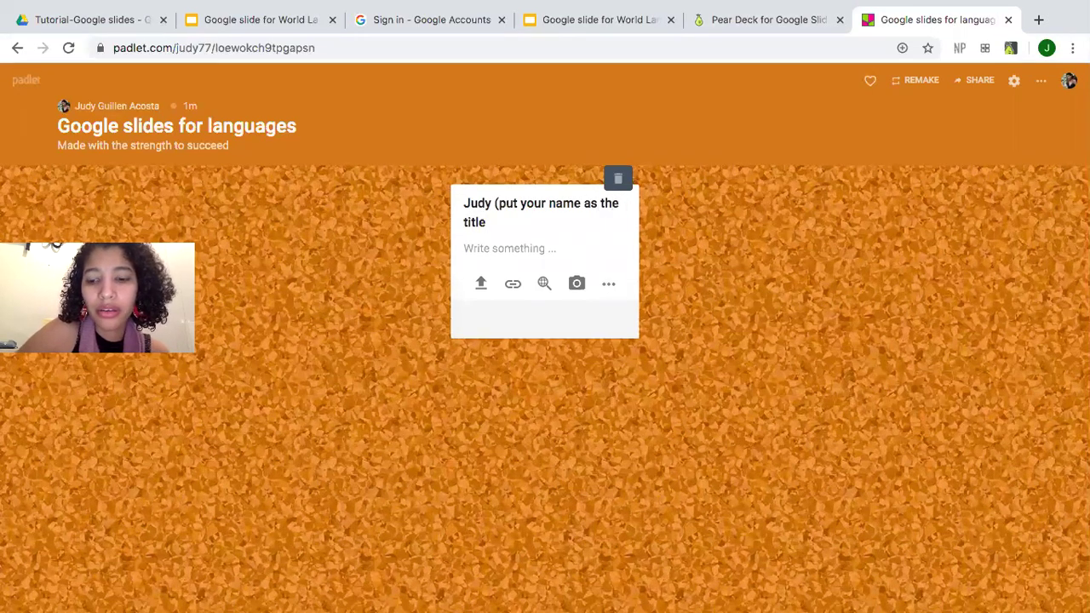
left_click(554, 240)
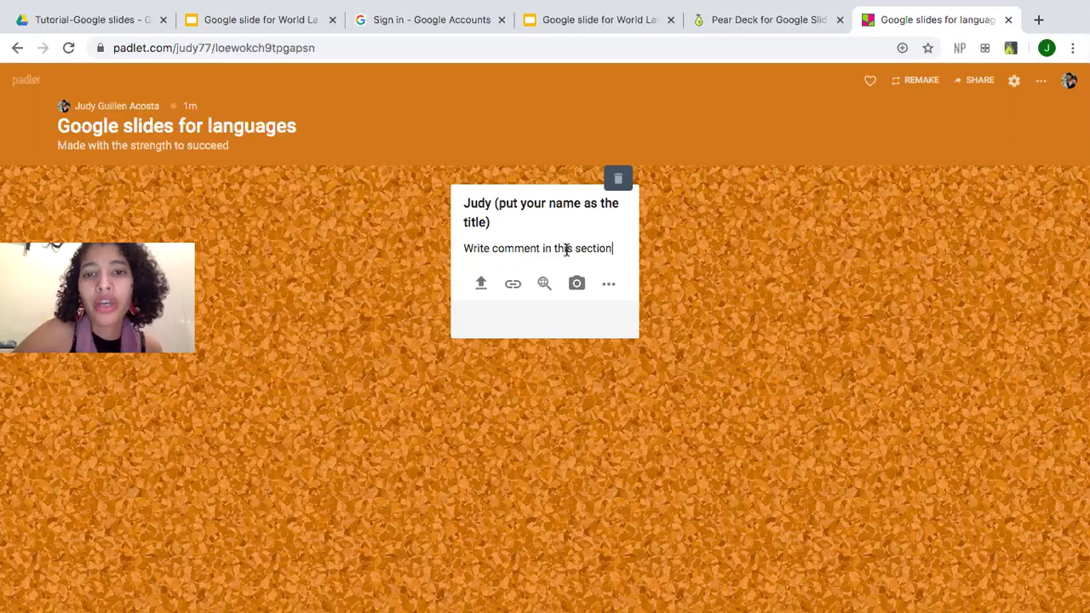
left_click(729, 264)
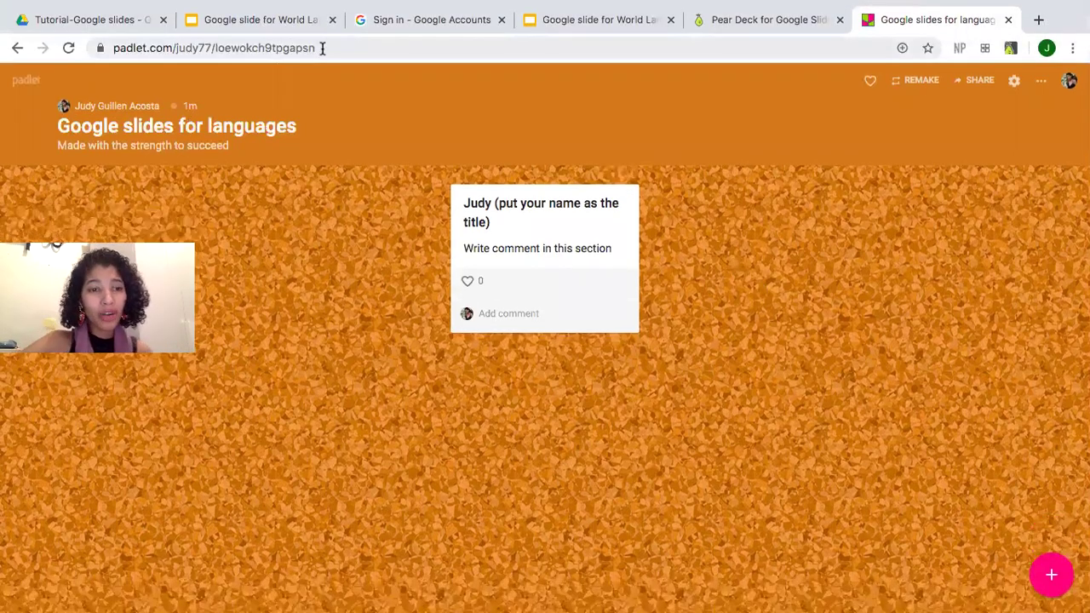
left_click(321, 47)
key("ctrl+c")
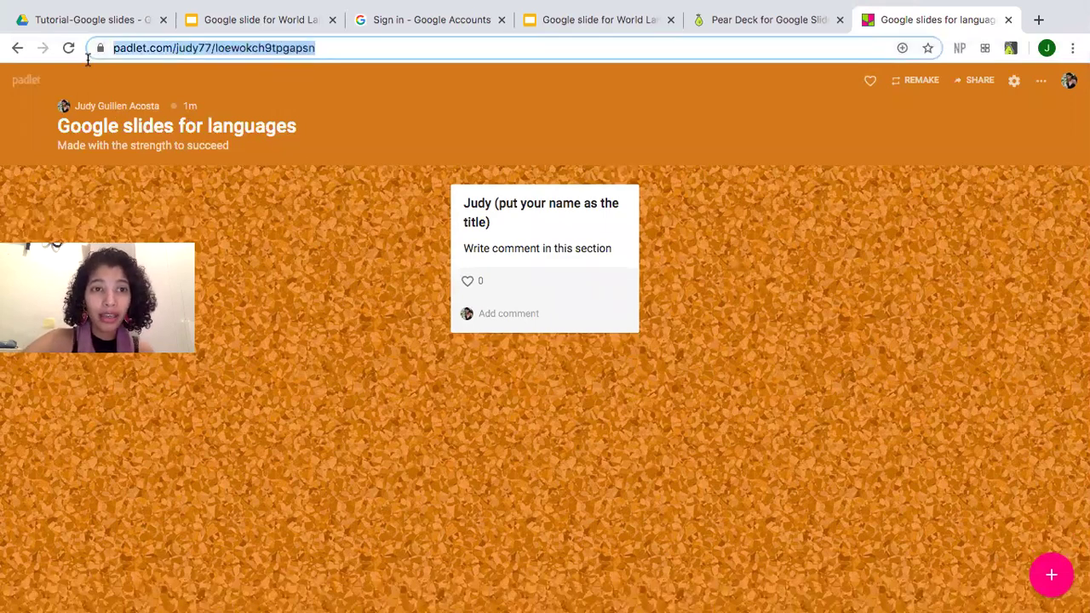
left_click(205, 26)
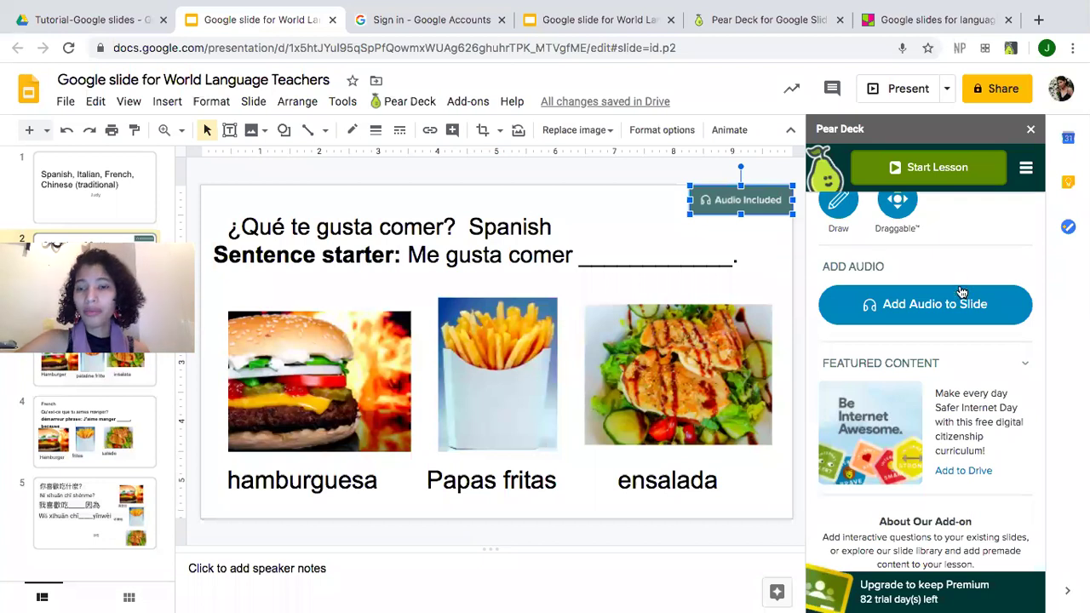
Scroll the Pear Deck sidebar to the Ask Students a Question types.
scroll(958, 302, "up", 3)
scroll(958, 303, "up", 1)
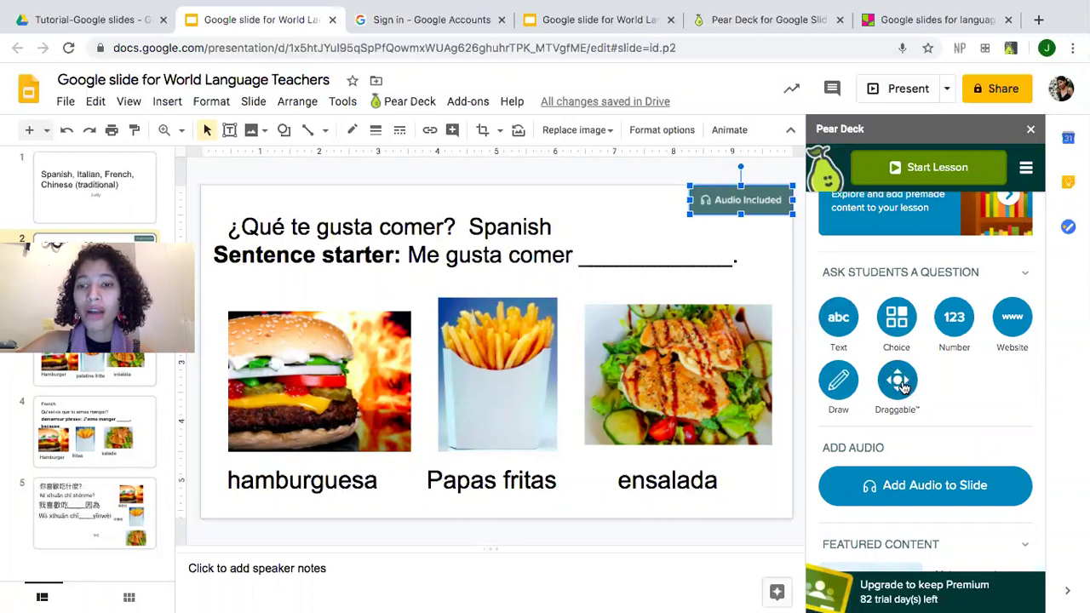
Make Spanish slide 2 a Pear Deck Website question with the pasted Padlet URL.
left_click(1026, 317)
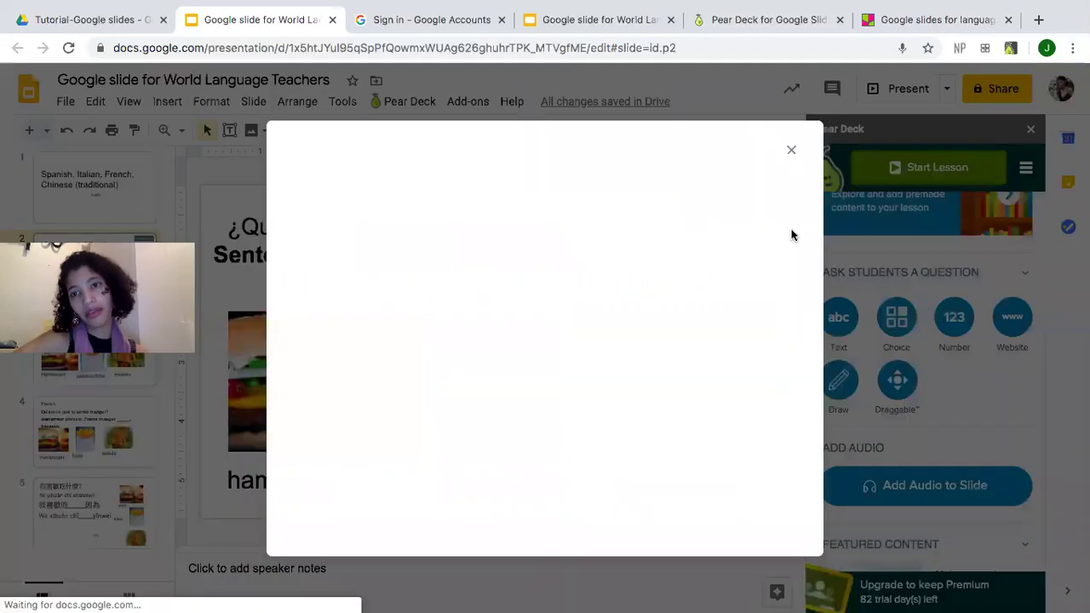
left_click(506, 242)
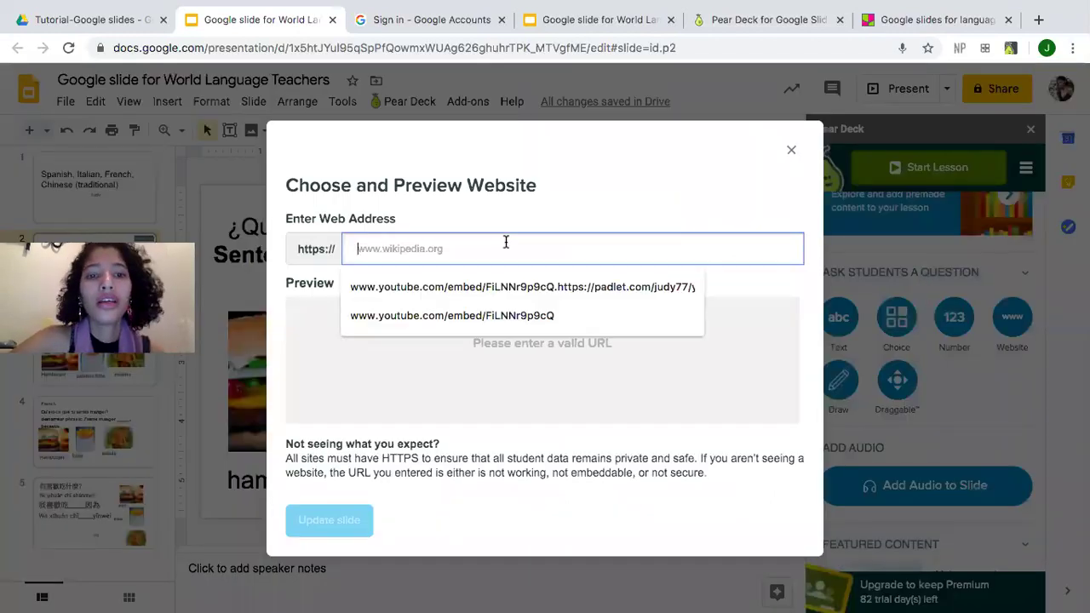
key("ctrl+v")
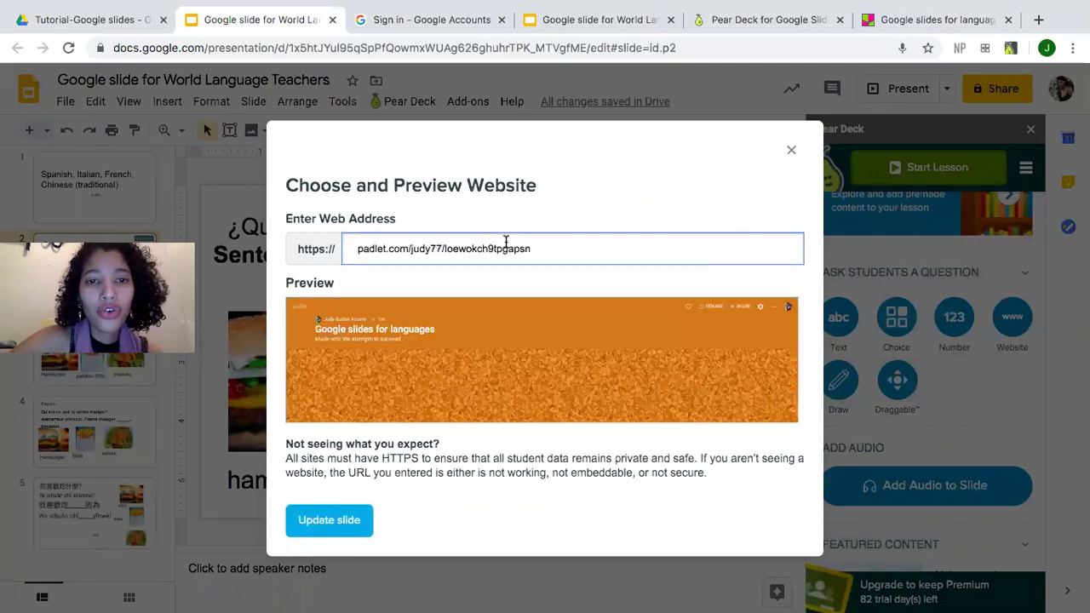
left_click(338, 528)
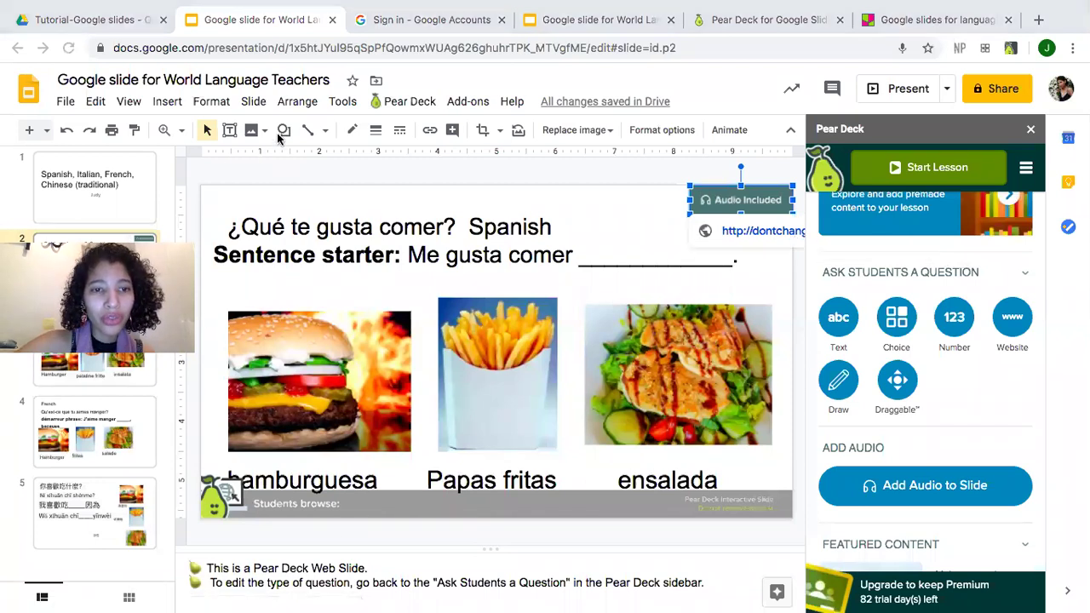
left_click(130, 355)
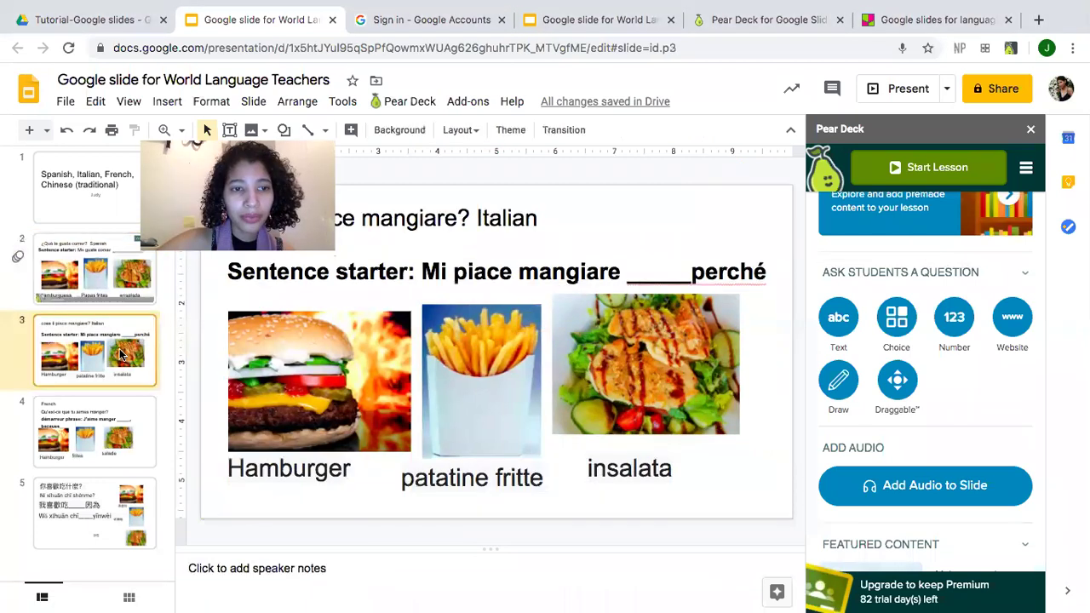
Make Italian slide 3 a Pear Deck Website question with the pasted Padlet URL.
left_click(1013, 324)
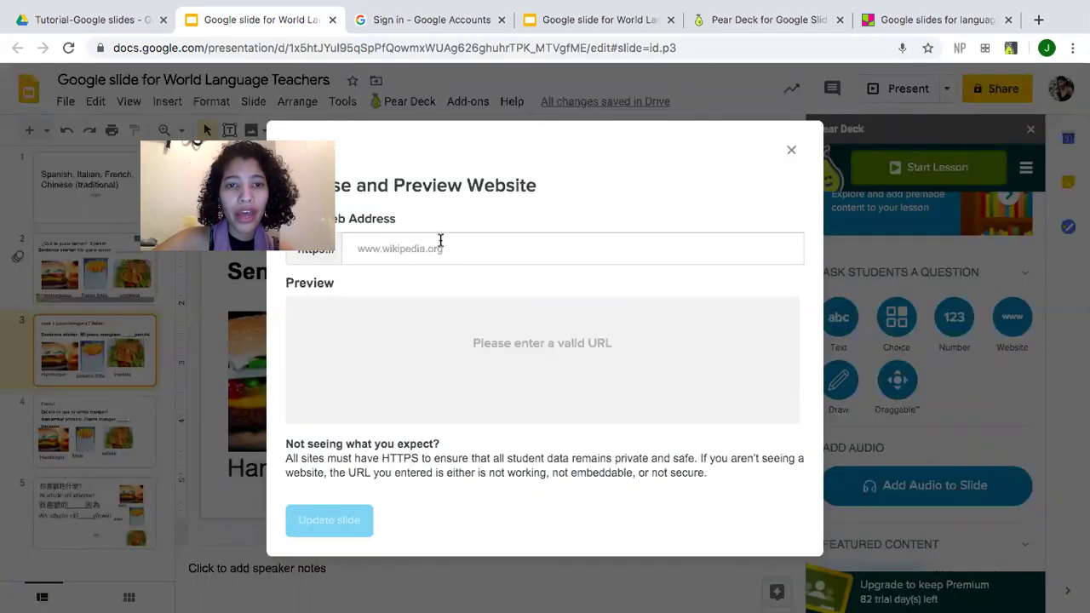
left_click(440, 246)
type("padlet.com/judy77/loewokch9tgapsn")
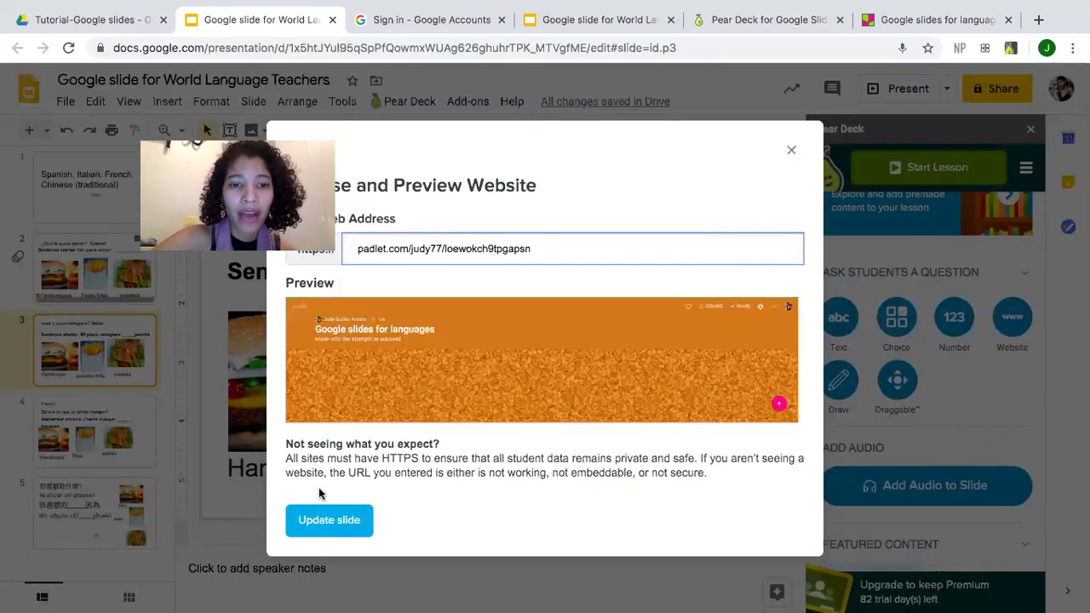
left_click(330, 522)
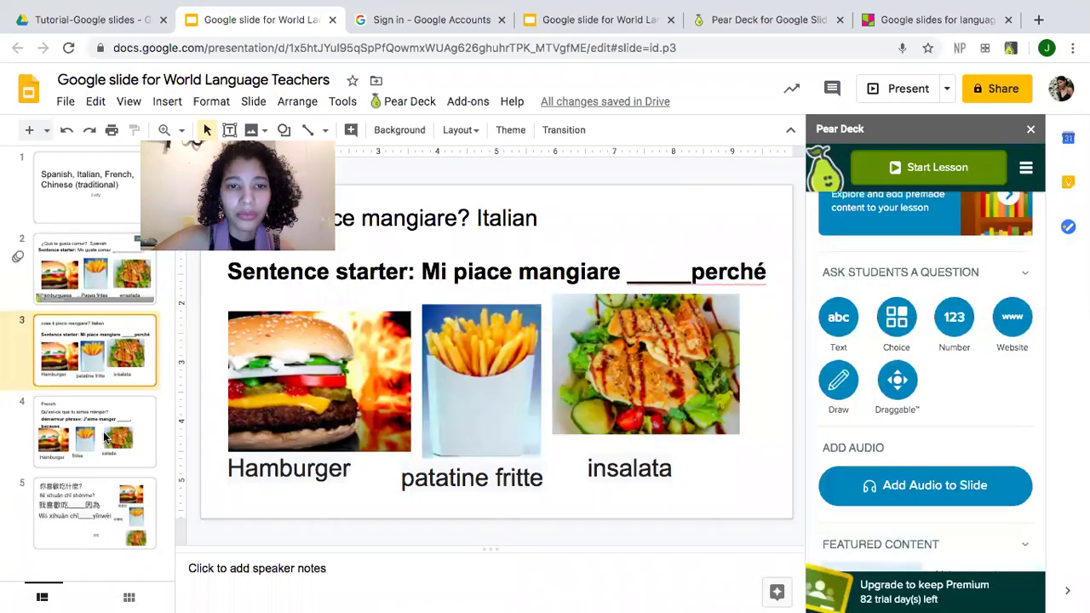
left_click(102, 437)
Make French slide 4 a Pear Deck Website question with the pasted Padlet URL.
left_click(1011, 322)
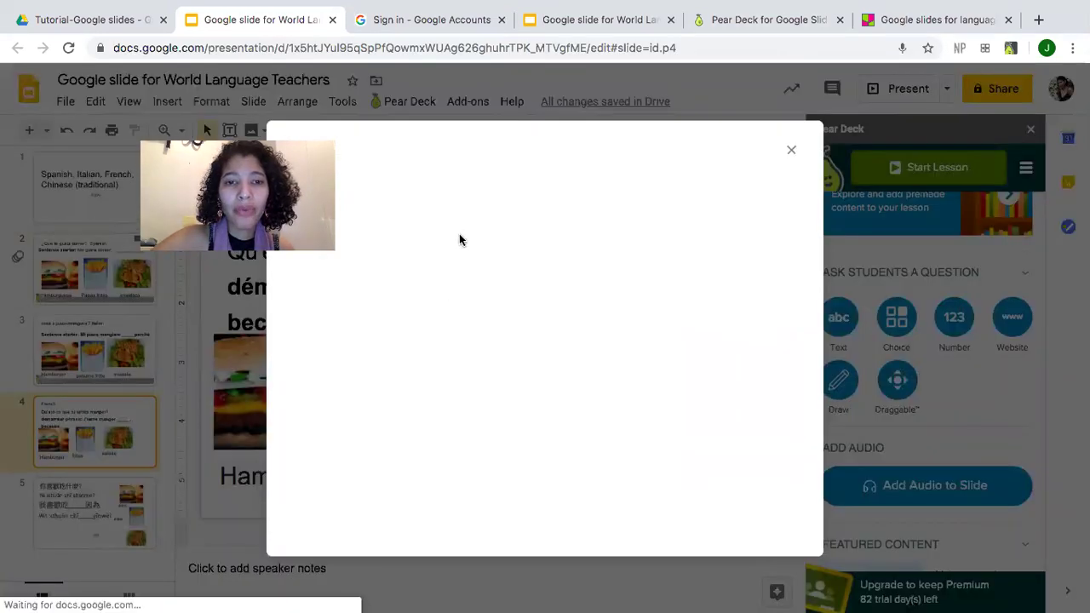
left_click(450, 246)
key("super+v")
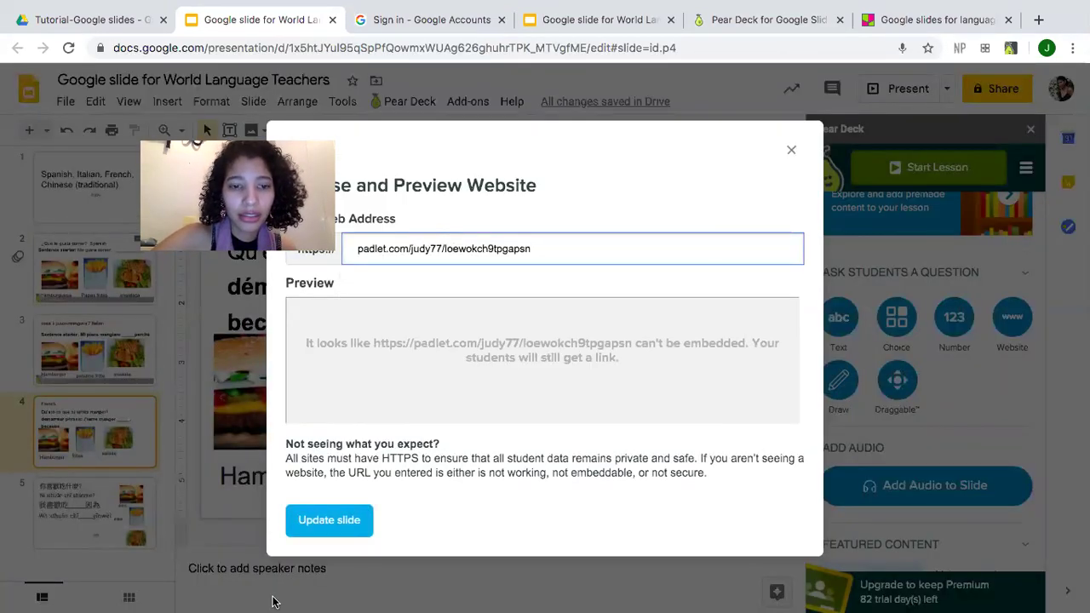
left_click(325, 520)
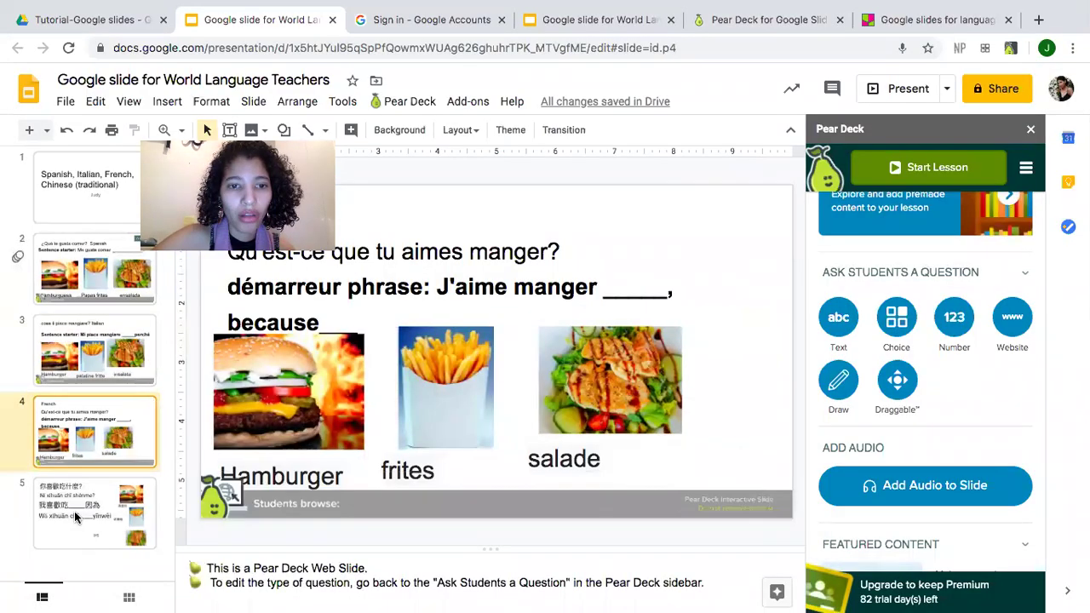
left_click(74, 511)
Paste the Padlet URL into a Pear Deck Website question on Chinese slide 5.
left_click(1013, 320)
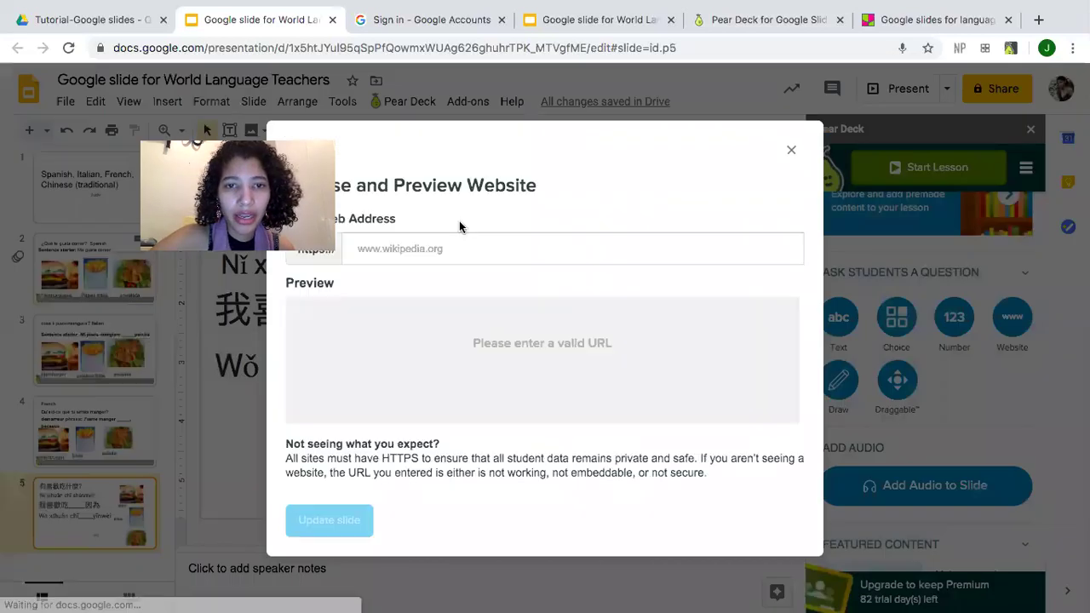
left_click(443, 249)
key("ctrl+v")
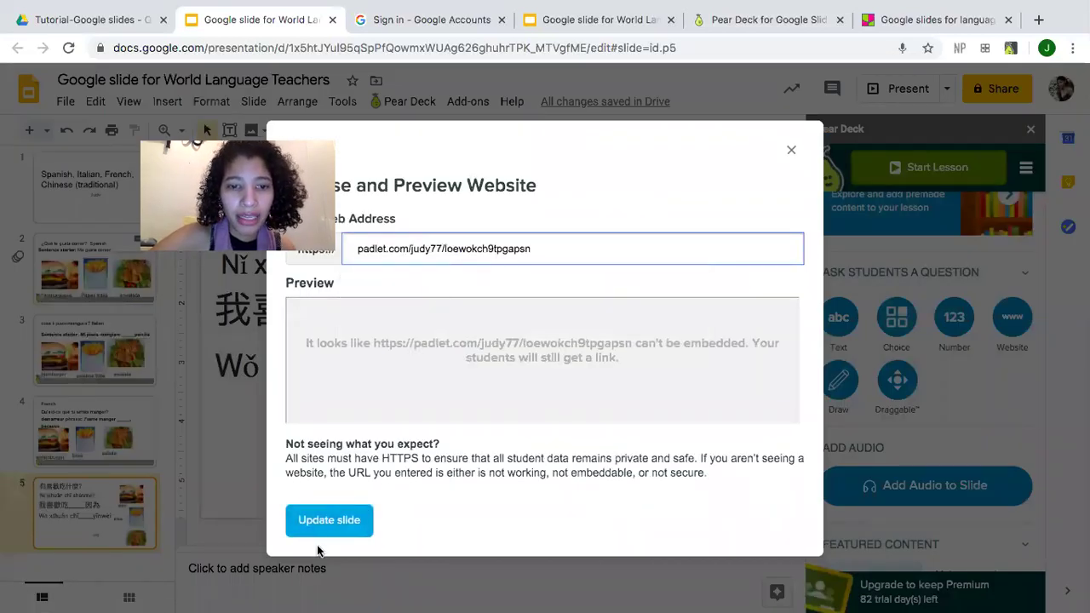
left_click(337, 519)
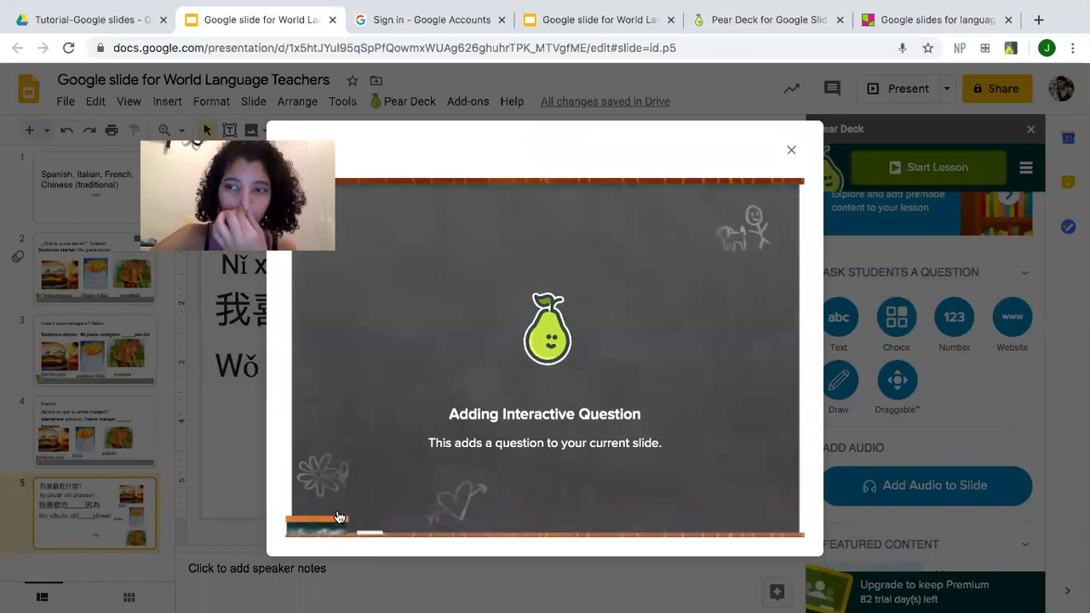
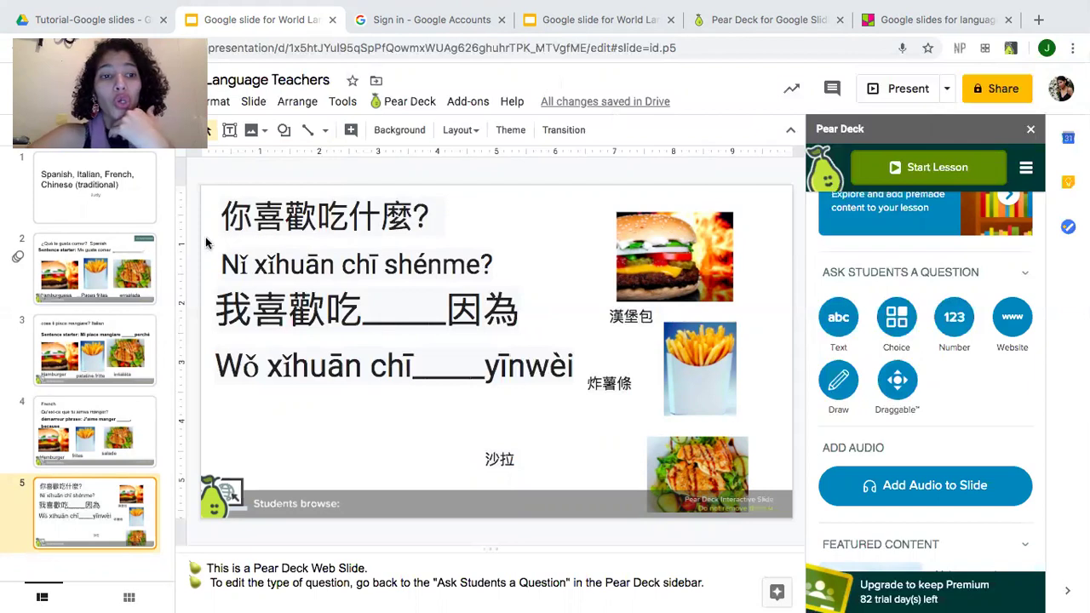
Select slide 2, the Spanish food slide, and start a Pear Deck lesson from the sidebar.
left_click(136, 266)
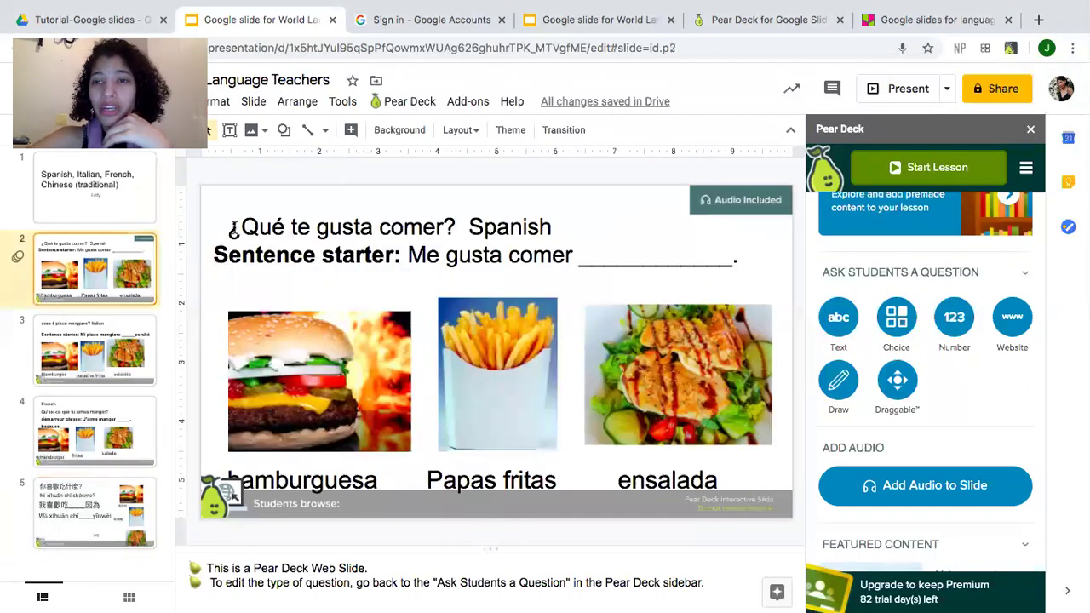
left_click(948, 168)
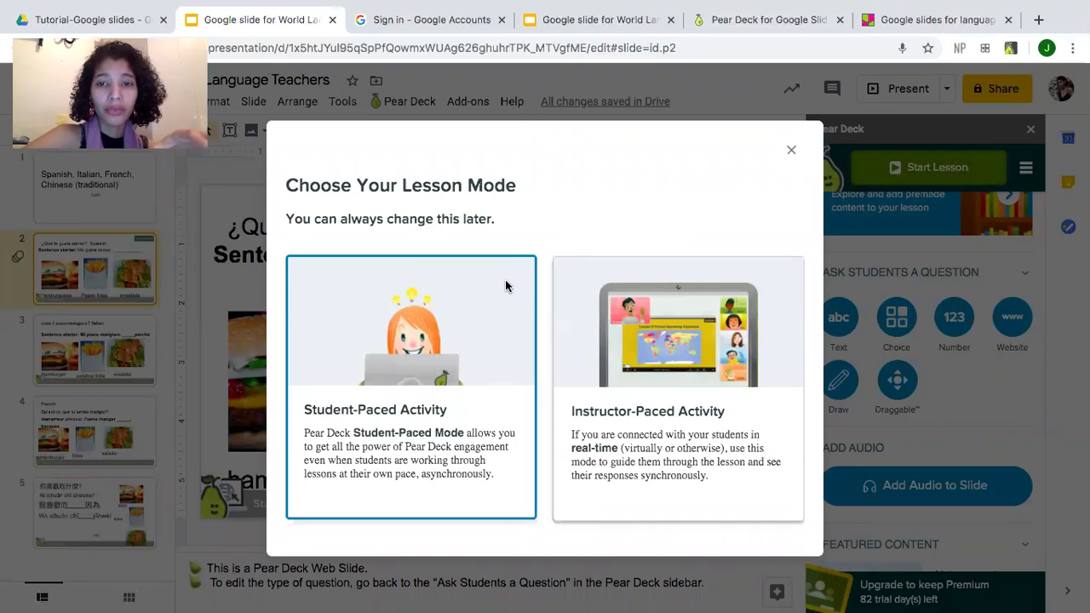
Launch the lesson as a Student-Paced Activity.
left_click(414, 322)
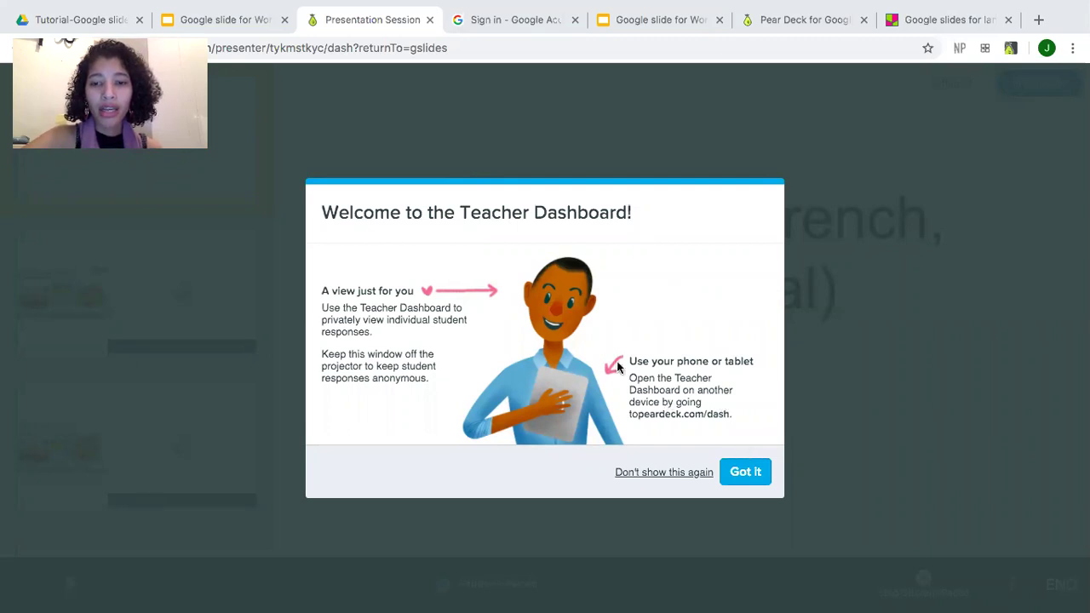
Dismiss the dashboard welcome message and copy the session's student link.
left_click(747, 470)
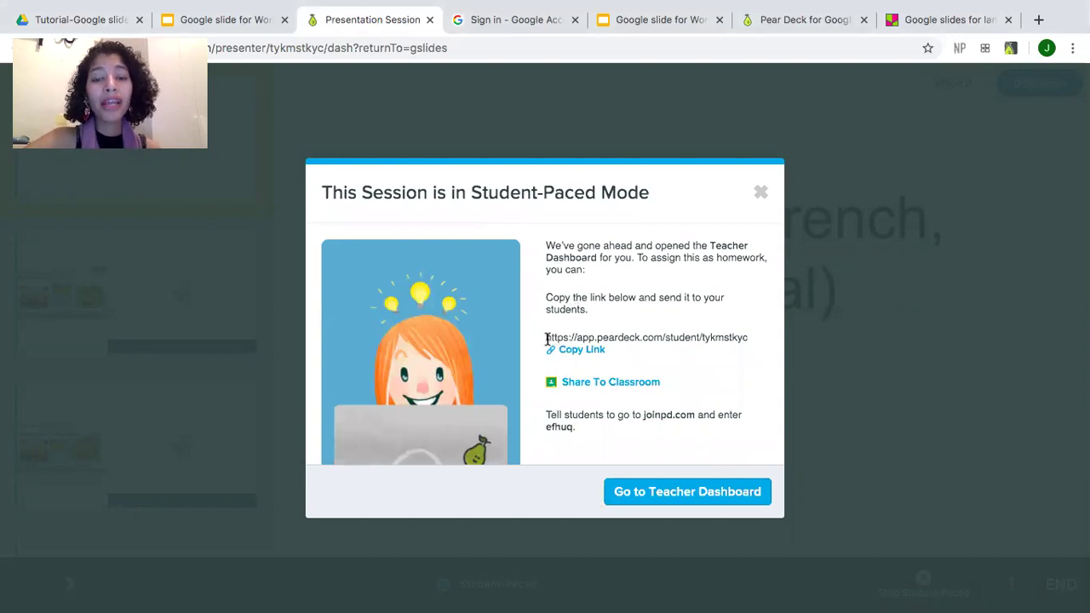
left_click_drag(542, 337, 760, 341)
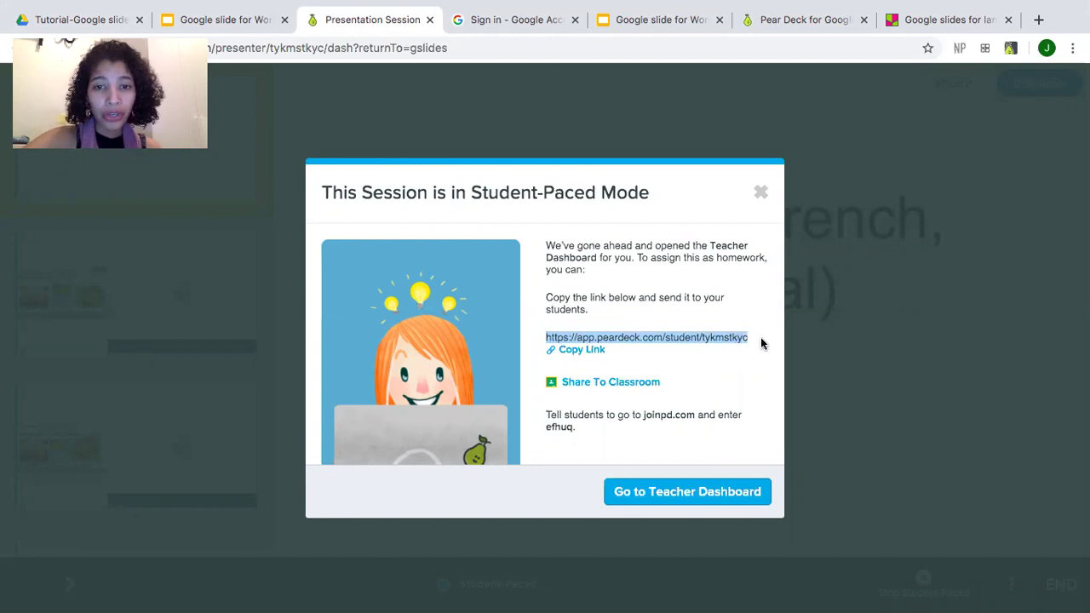
left_click(584, 356)
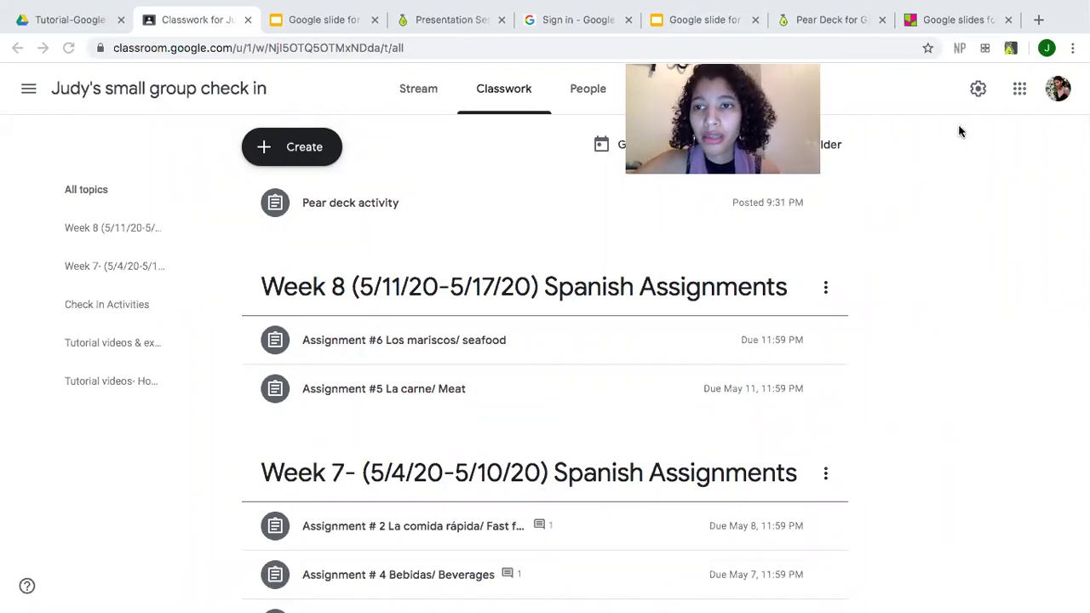
Expand the Pear deck activity in Classwork and follow its app.peardeck.com student link.
left_click(371, 203)
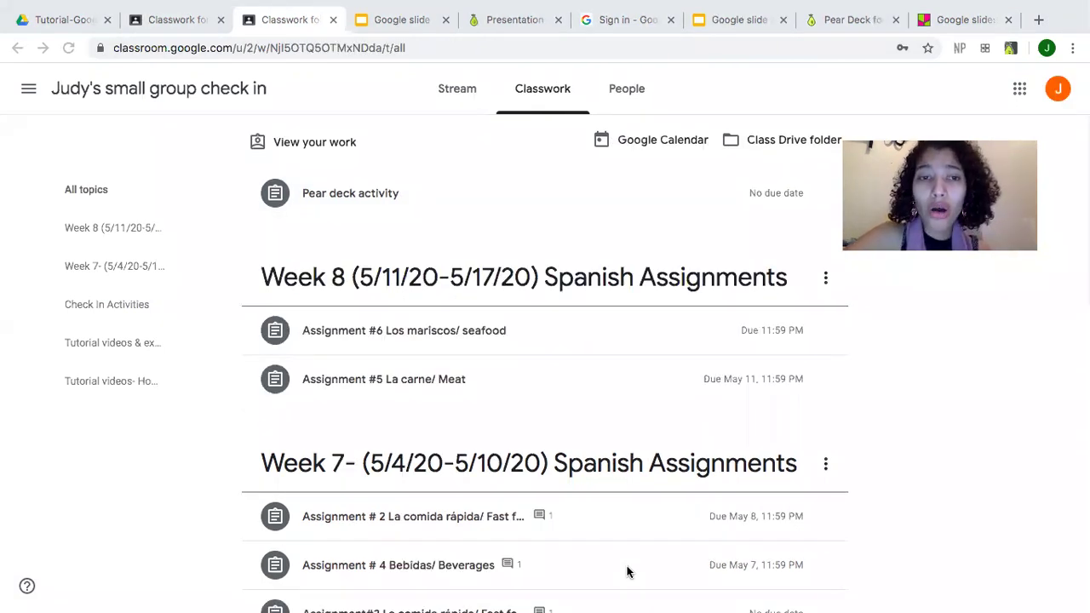
left_click(368, 194)
left_click(379, 299)
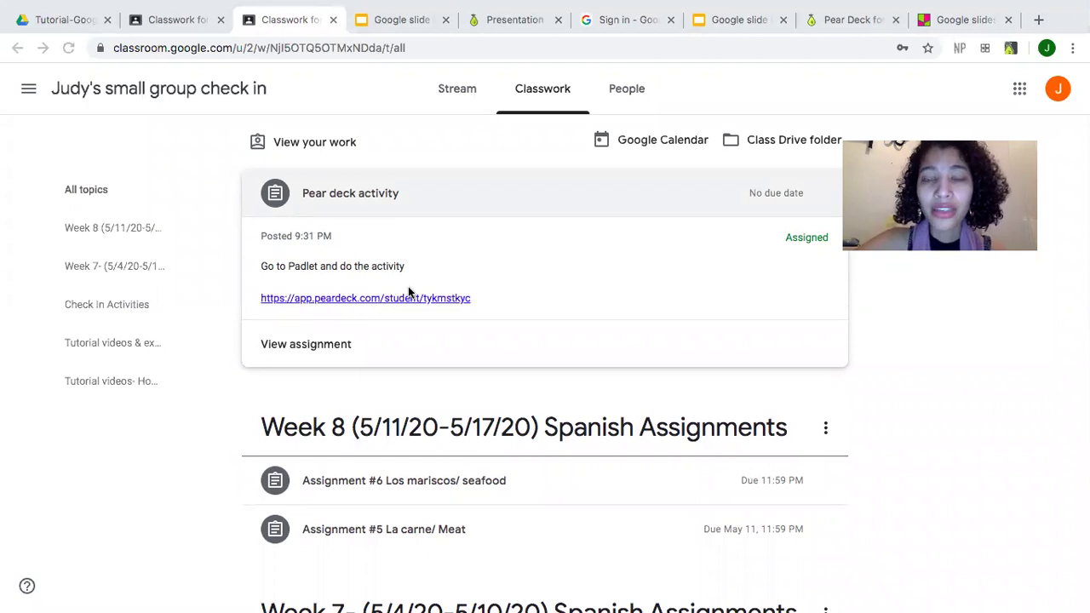
left_click(403, 299)
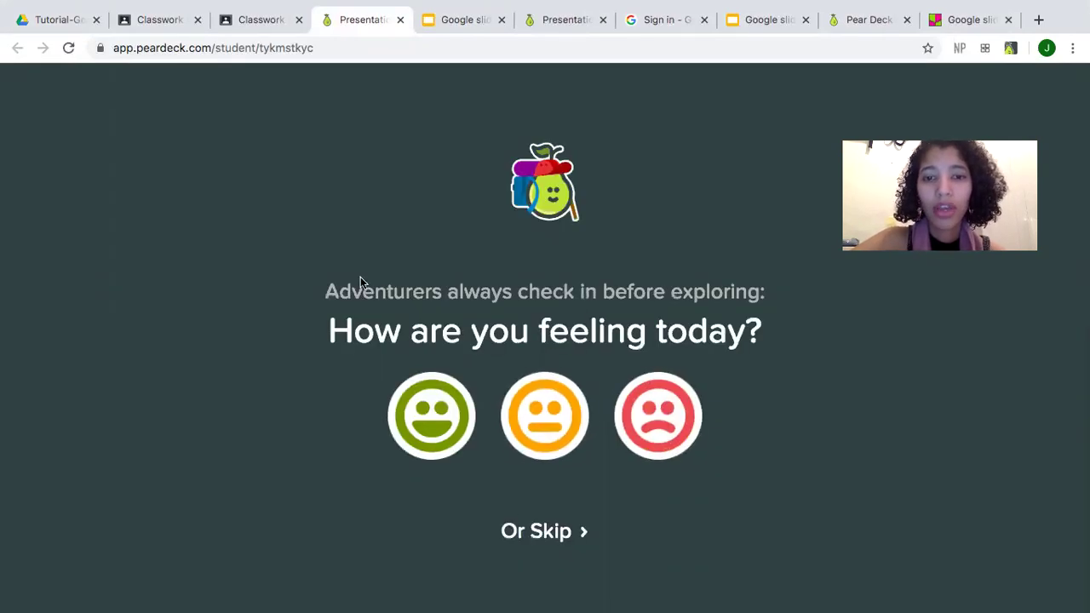
Answer the mood check-in with the green smiley and advance to slide 2.
left_click(465, 427)
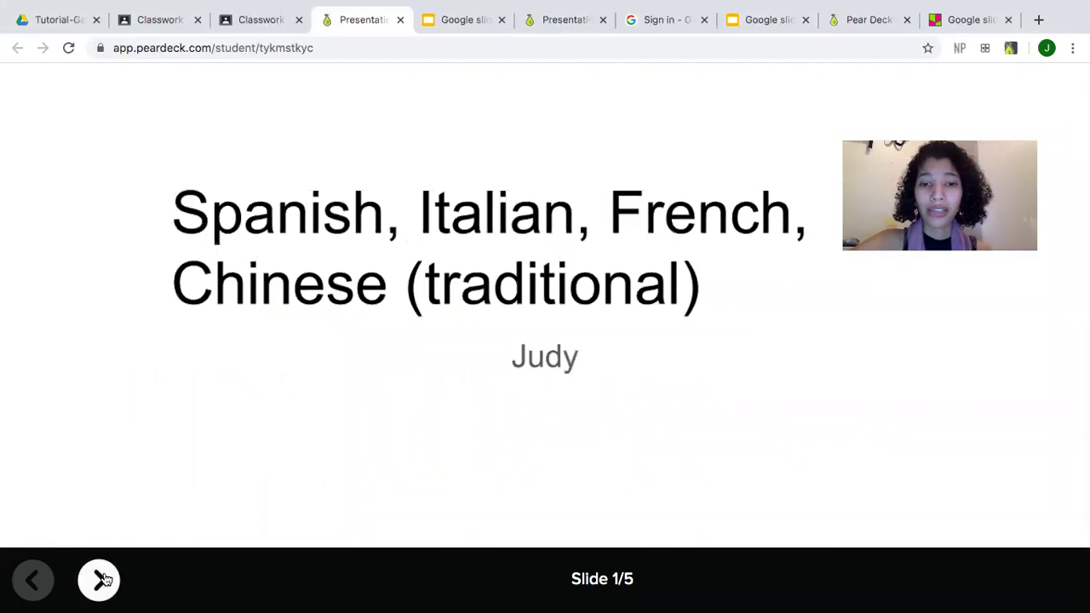
left_click(100, 579)
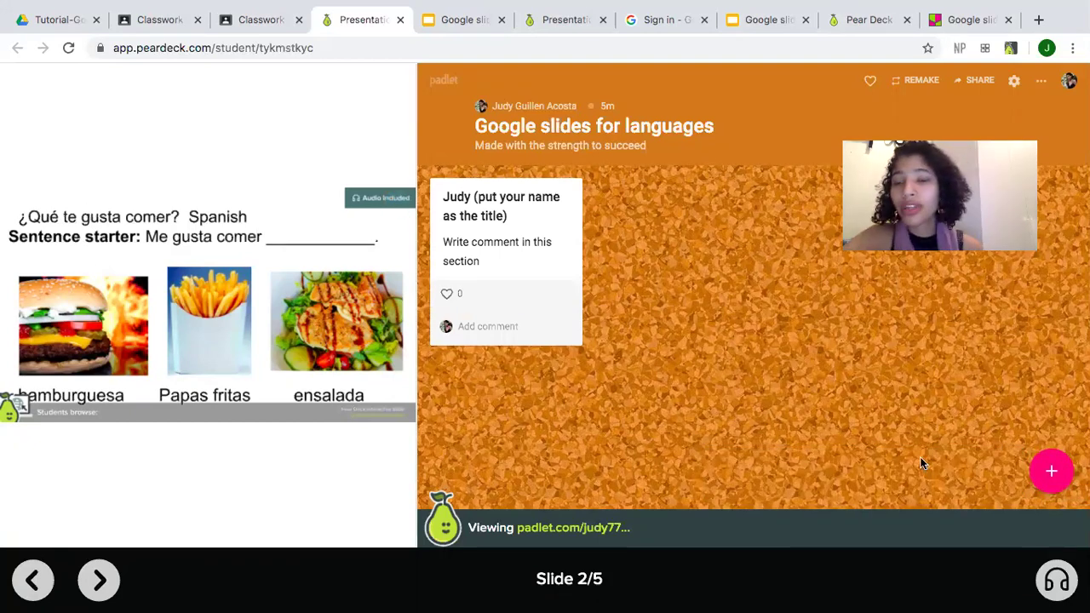
Create a Padlet post titled with the student's name, reading 'Me gusta comer hamburguesa.'.
left_click(1050, 477)
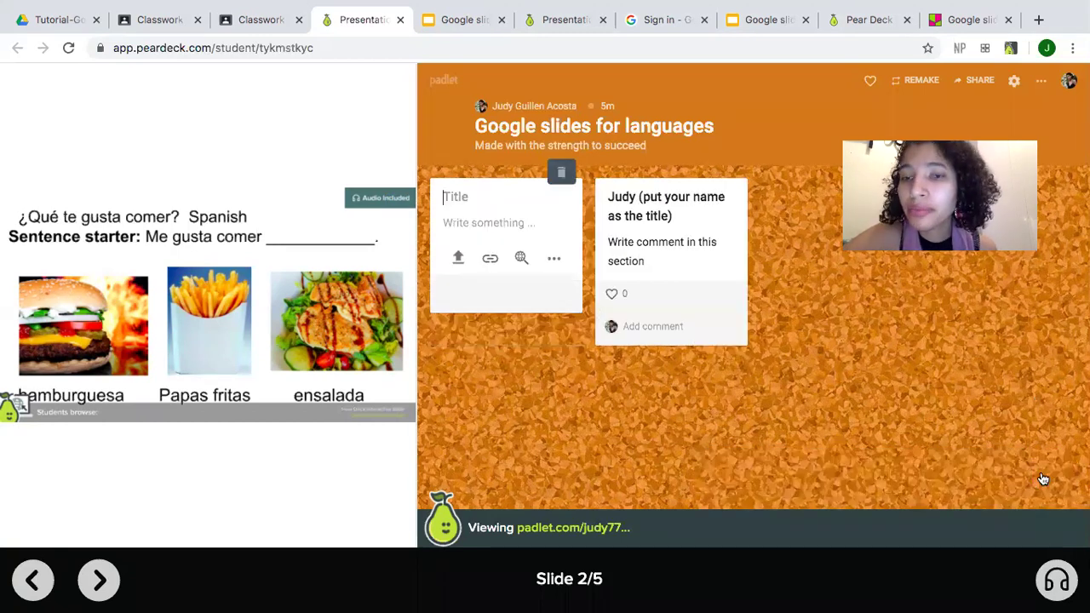
type("Judy")
left_click(499, 218)
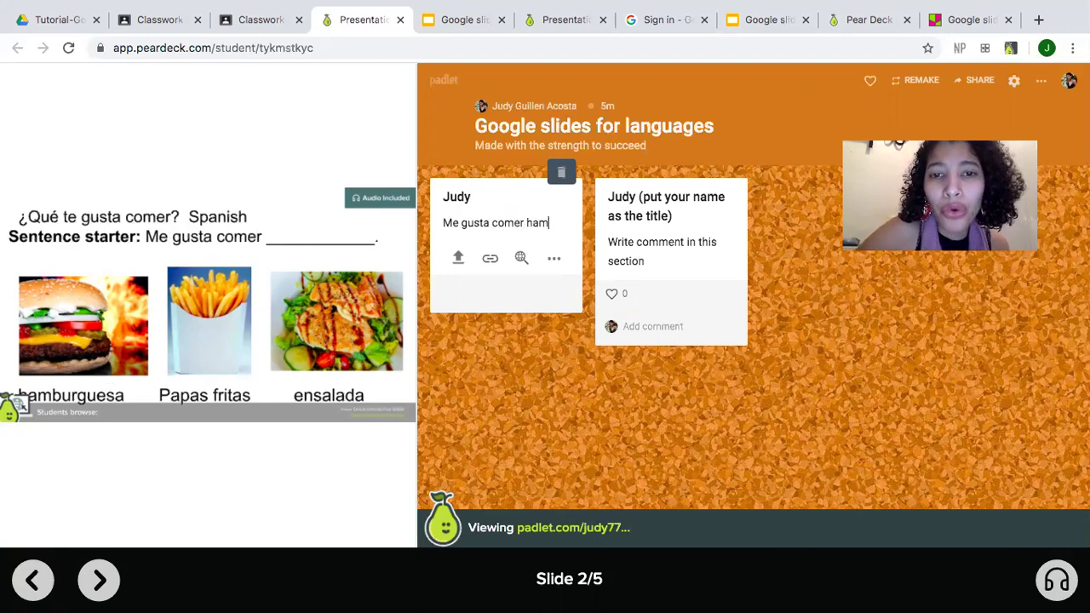
type("guesa.")
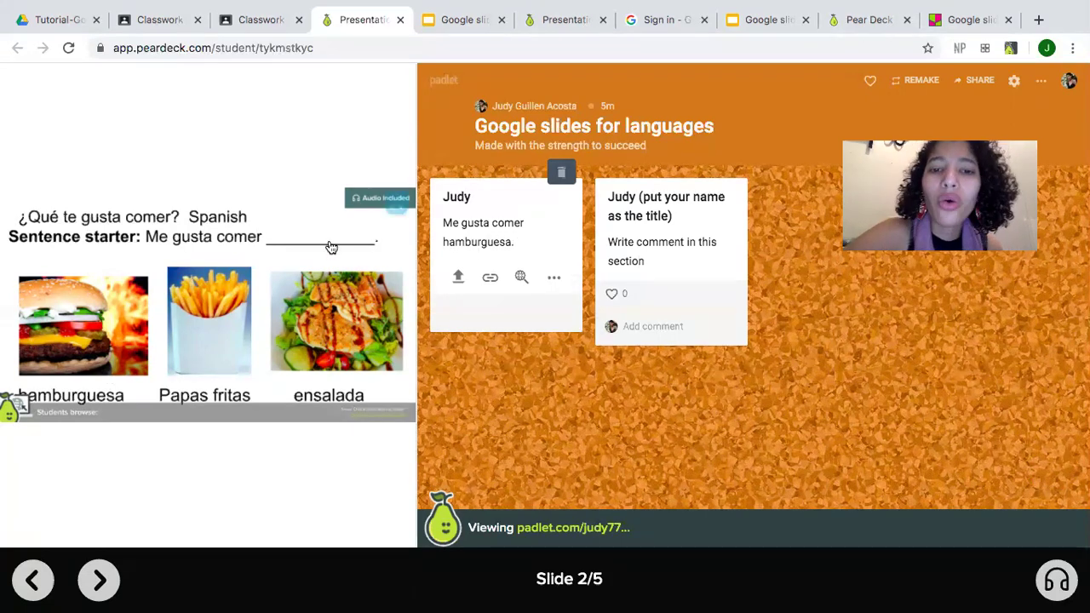
Choose Voice from the post's More attachment options.
left_click(550, 283)
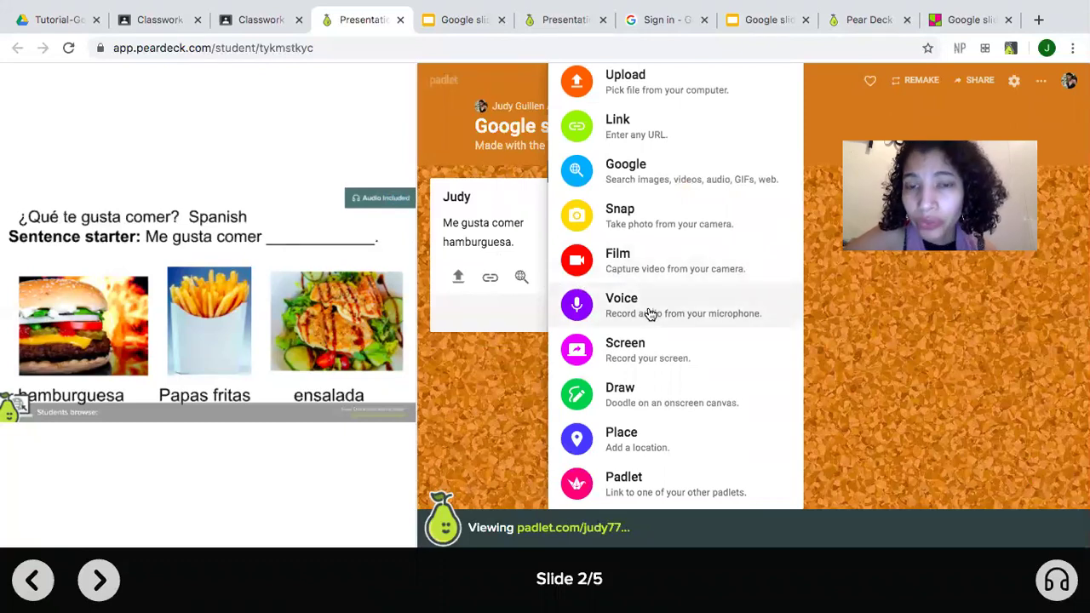
left_click(546, 281)
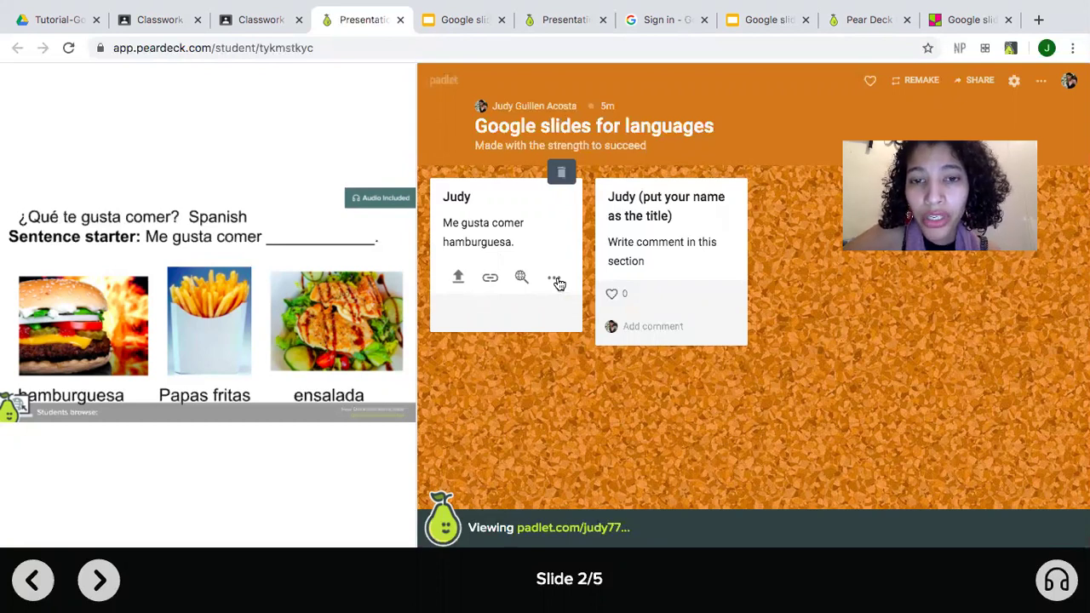
left_click(555, 281)
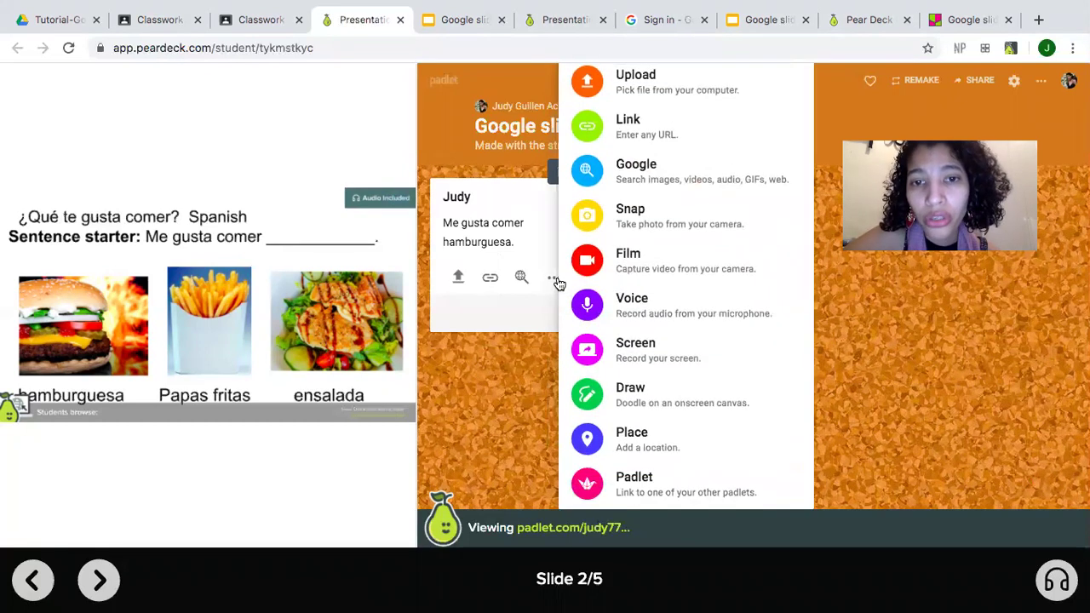
left_click(650, 314)
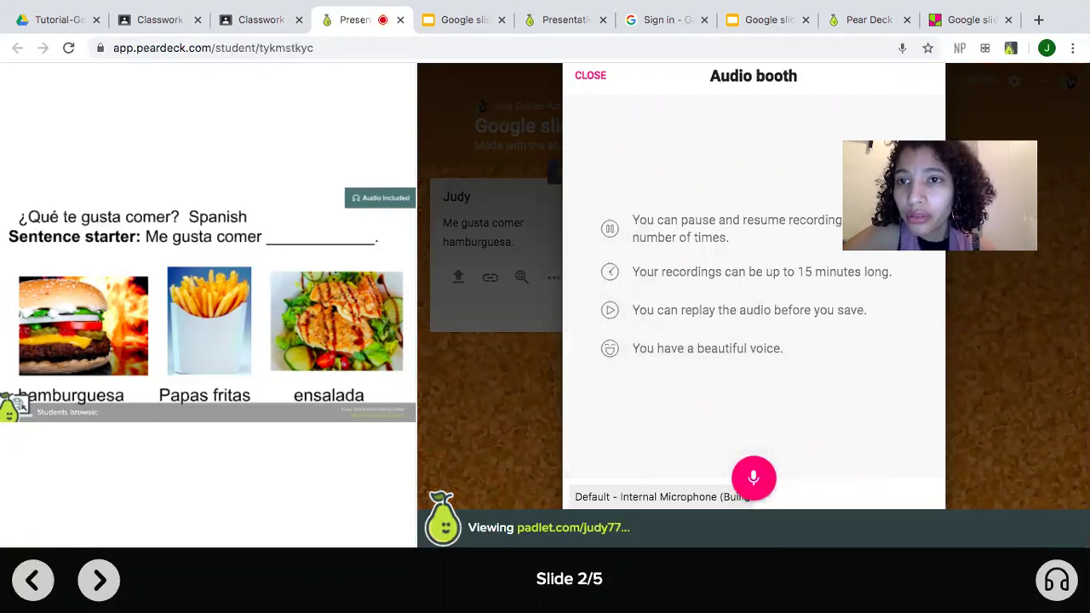
Record a seven-second voice clip, play it back, and save it to the post.
left_click(754, 479)
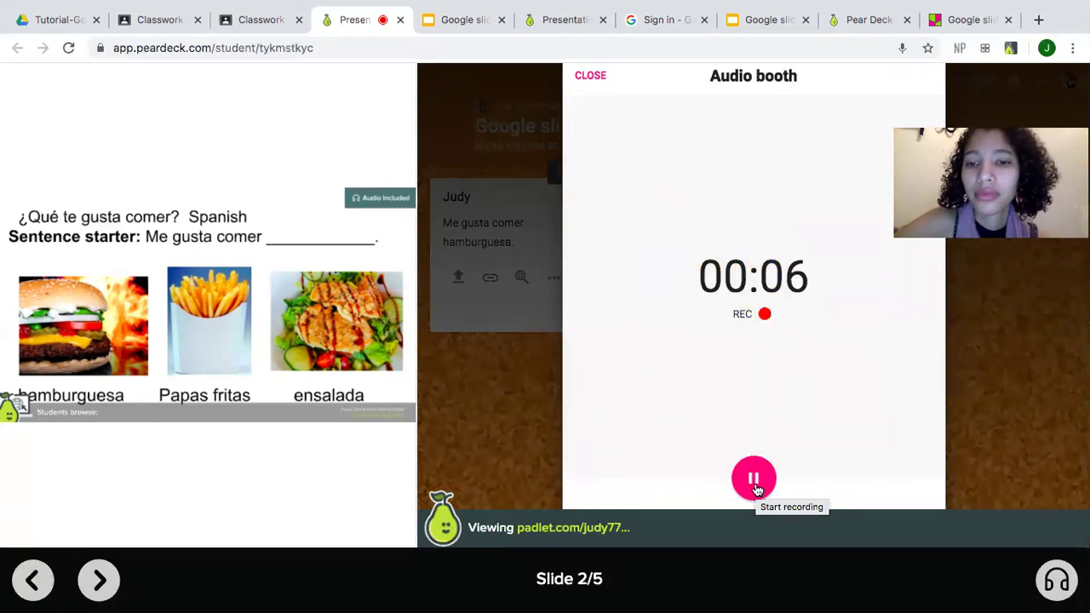
left_click(754, 483)
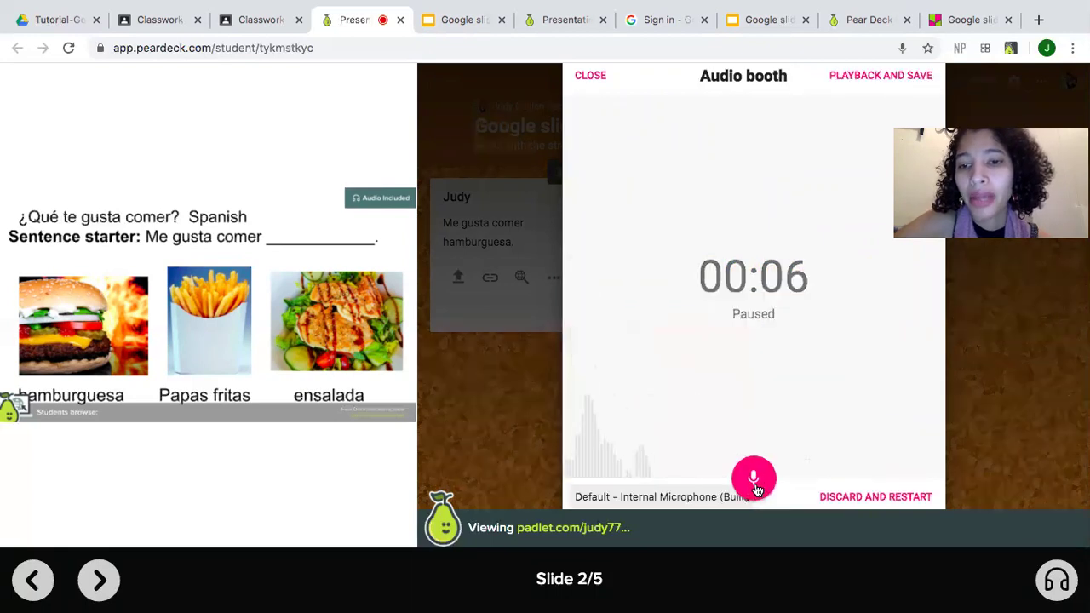
left_click(873, 73)
left_click(920, 75)
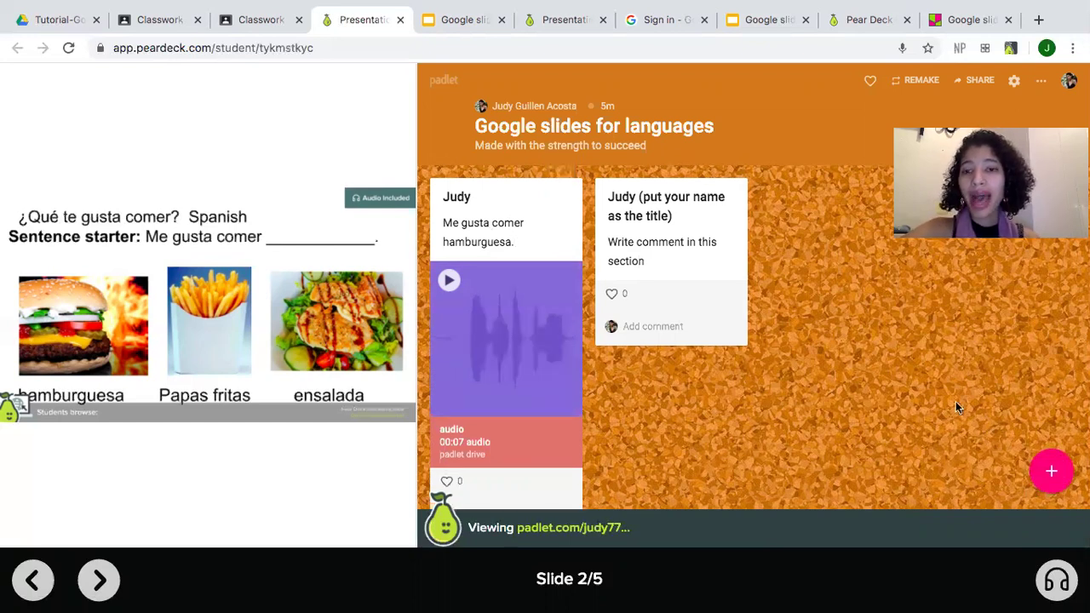
Create a second post titled with the student's name and clear the prefilled Google media search.
left_click(1051, 477)
type("Judy")
left_click(516, 224)
left_click(553, 258)
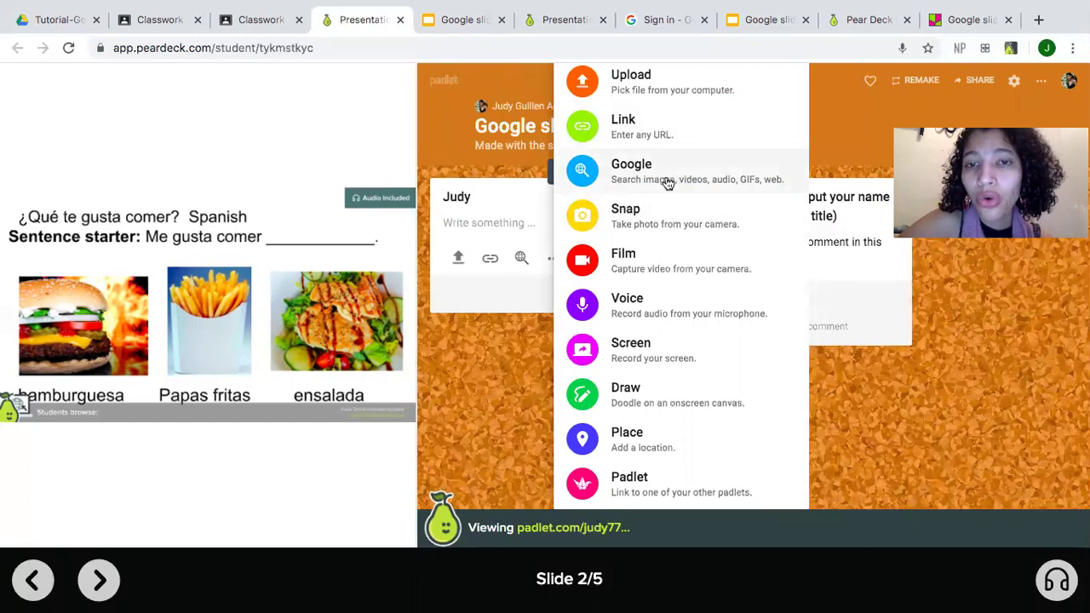
left_click(703, 186)
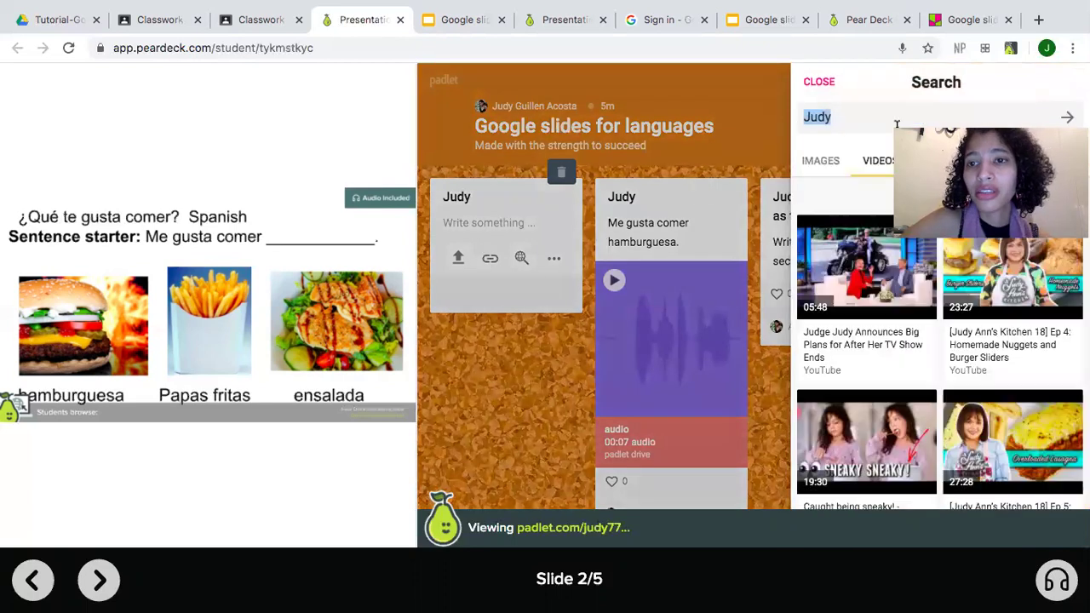
key("BackSpace")
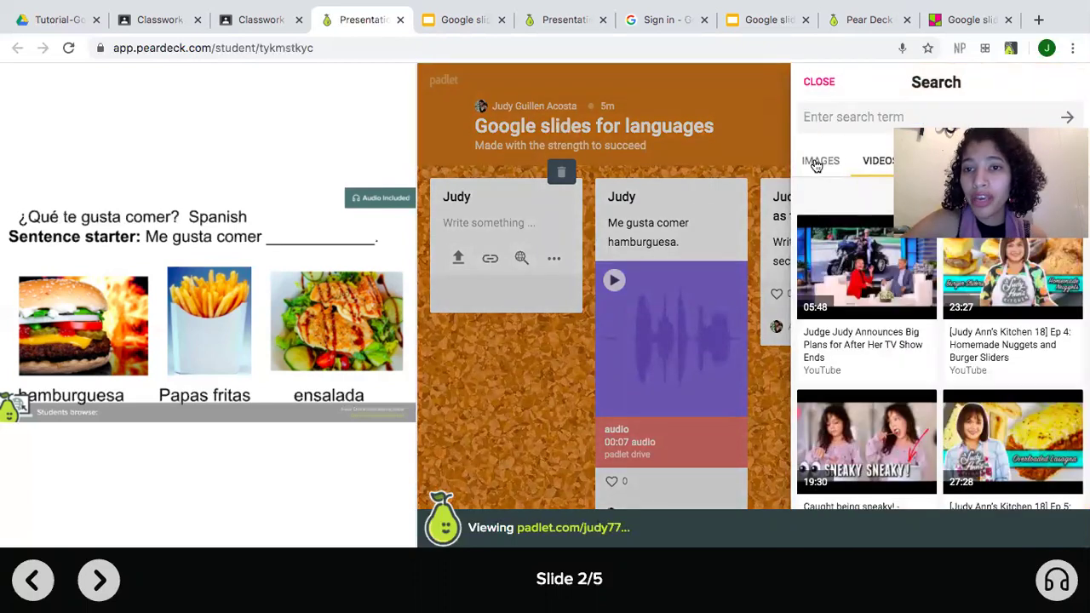